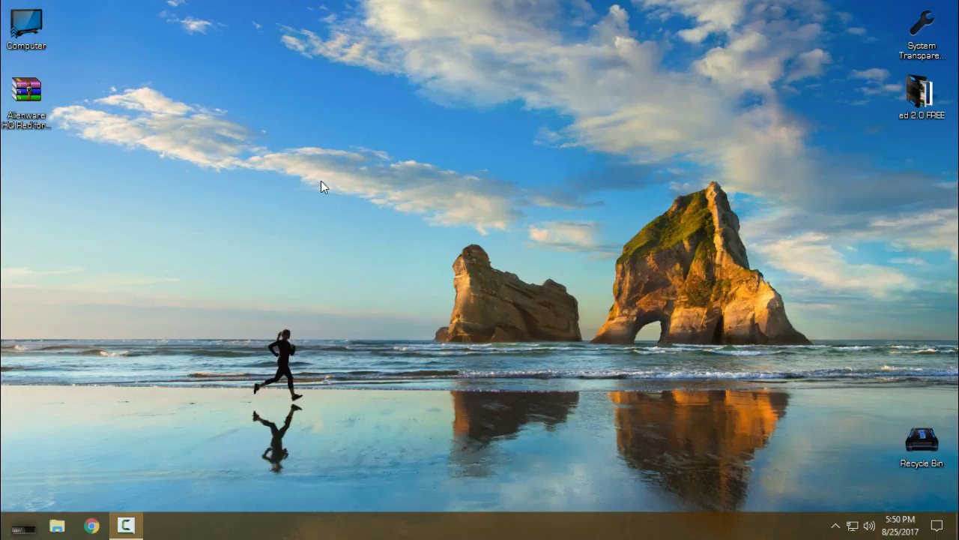
Extract the archive to 'Alienware HQ Red for Windows 10 Creators Update' and open the new folder
click(26, 90)
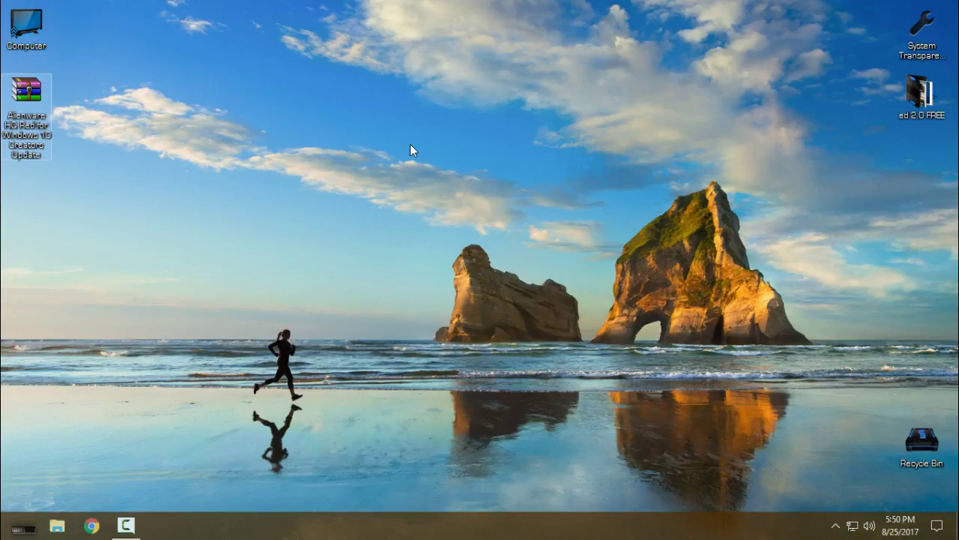
right_click(41, 96)
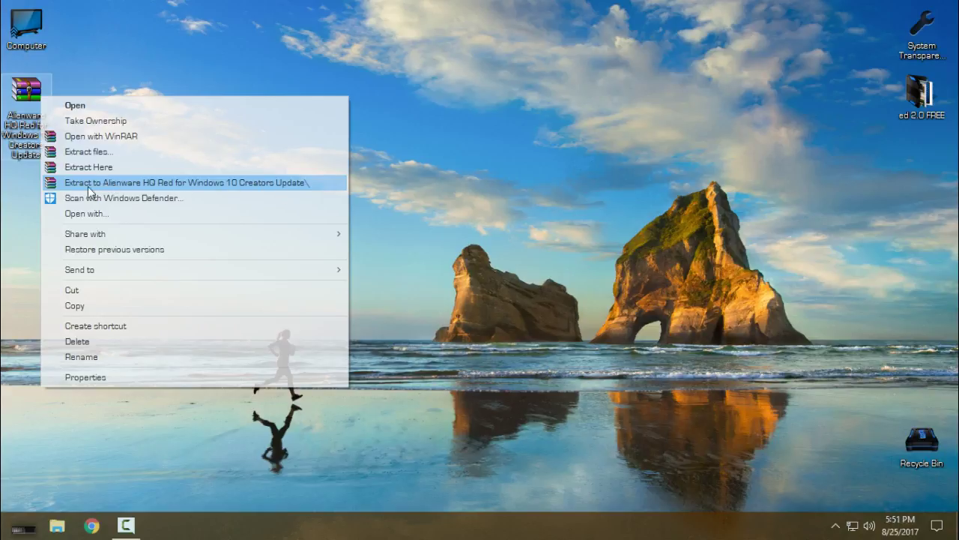
click(272, 183)
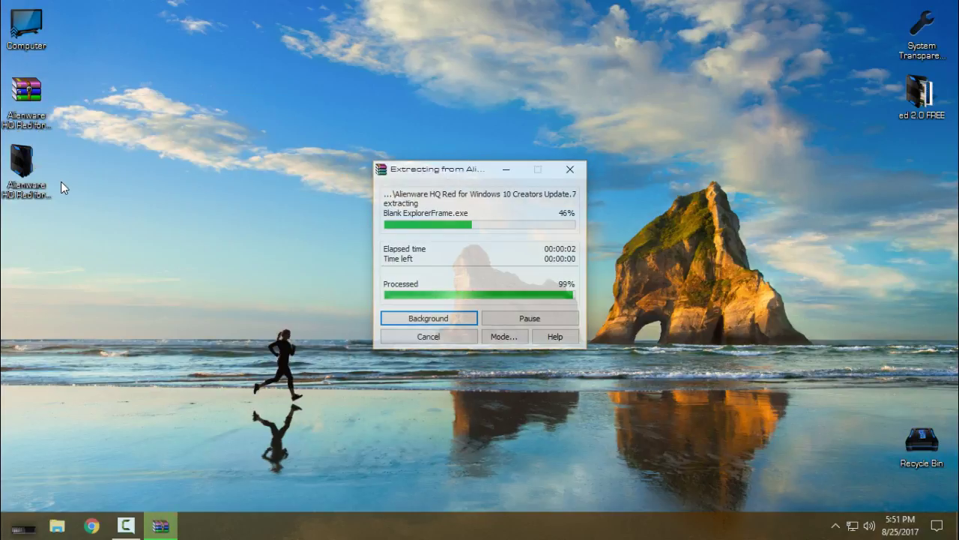
double_click(10, 178)
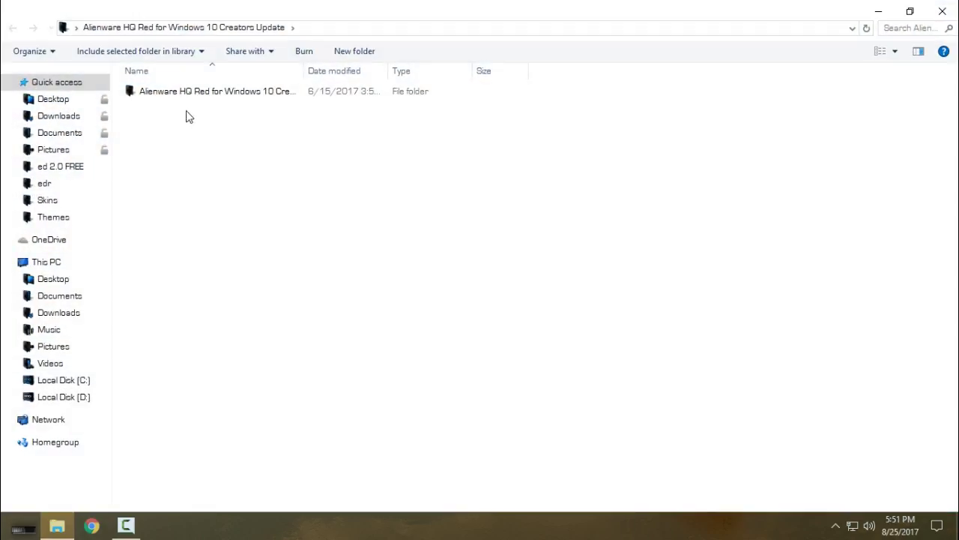
Navigate to Extras\Blank It, view the Blank It.png preview, then close Photos
click(180, 98)
double_click(179, 98)
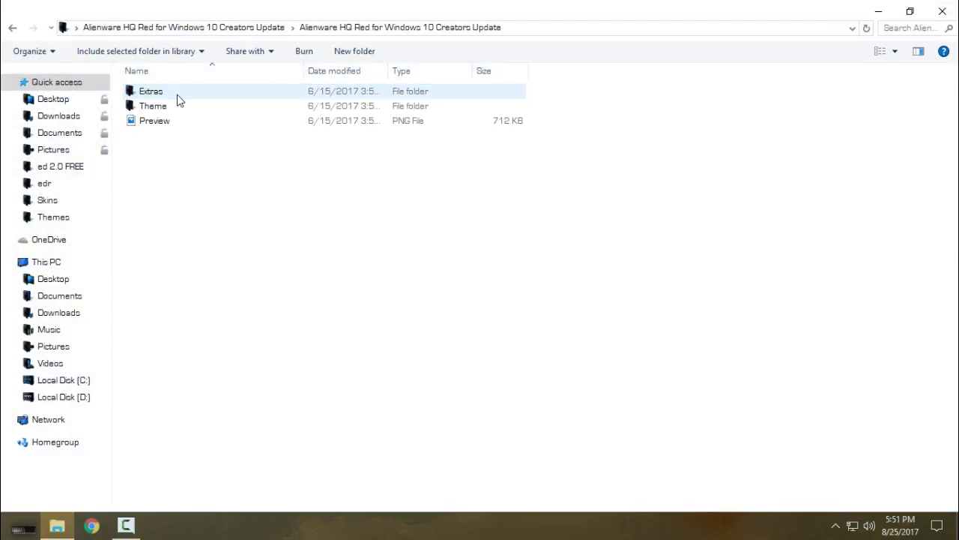
double_click(178, 98)
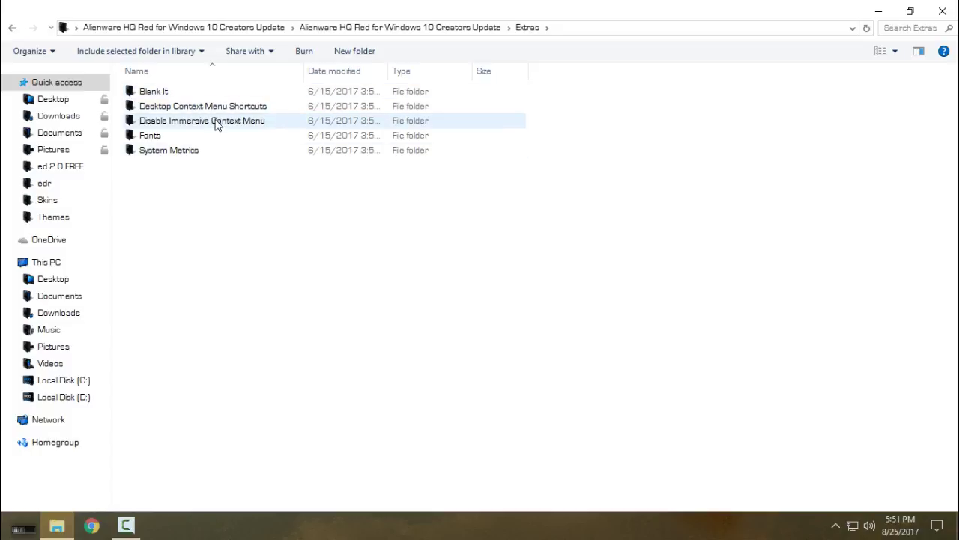
double_click(160, 93)
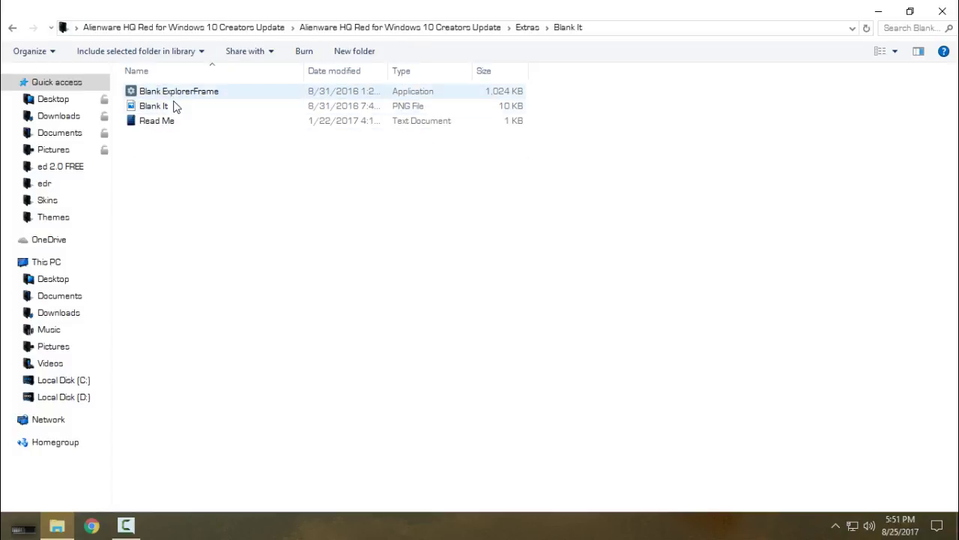
click(174, 107)
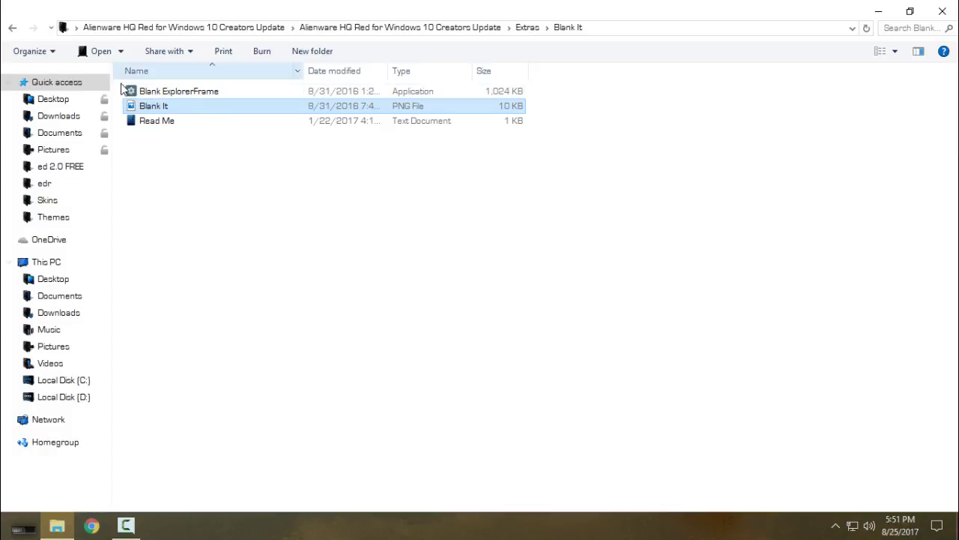
double_click(157, 112)
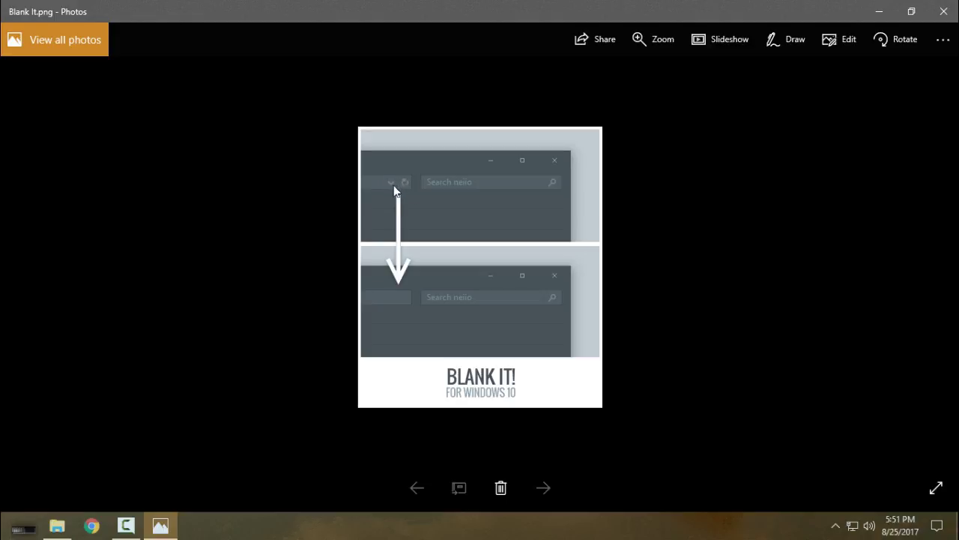
click(943, 11)
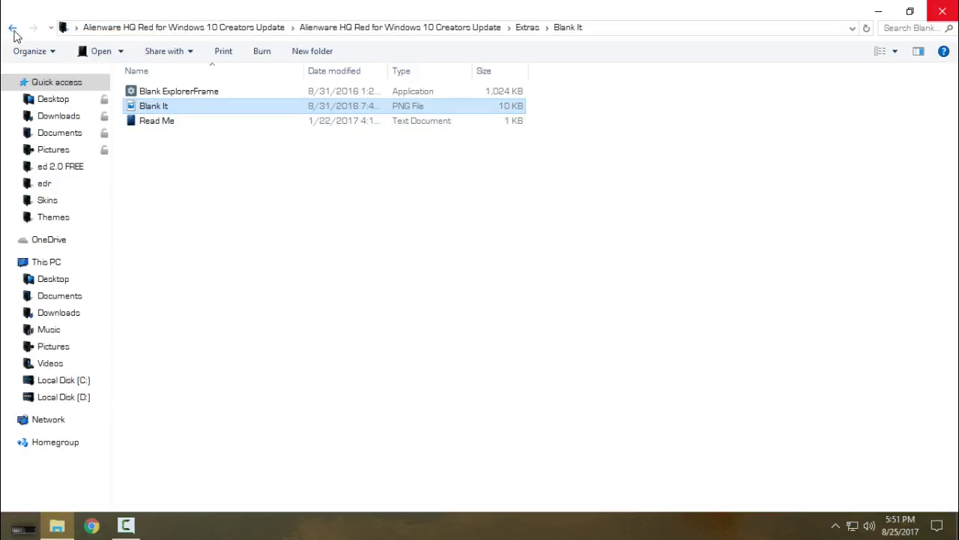
Return to Extras and open Desktop Context Menu Shortcuts to review its four registry files
click(12, 28)
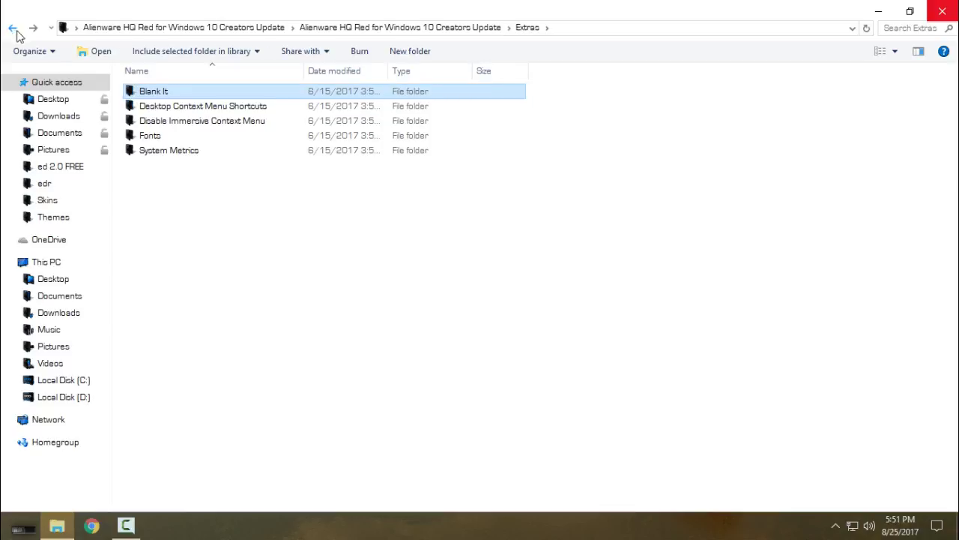
double_click(222, 113)
drag(215, 159, 262, 163)
Check the desktop right-click menu, then restore Explorer and inspect Add Classic Appearance's options without merging
click(878, 12)
right_click(301, 182)
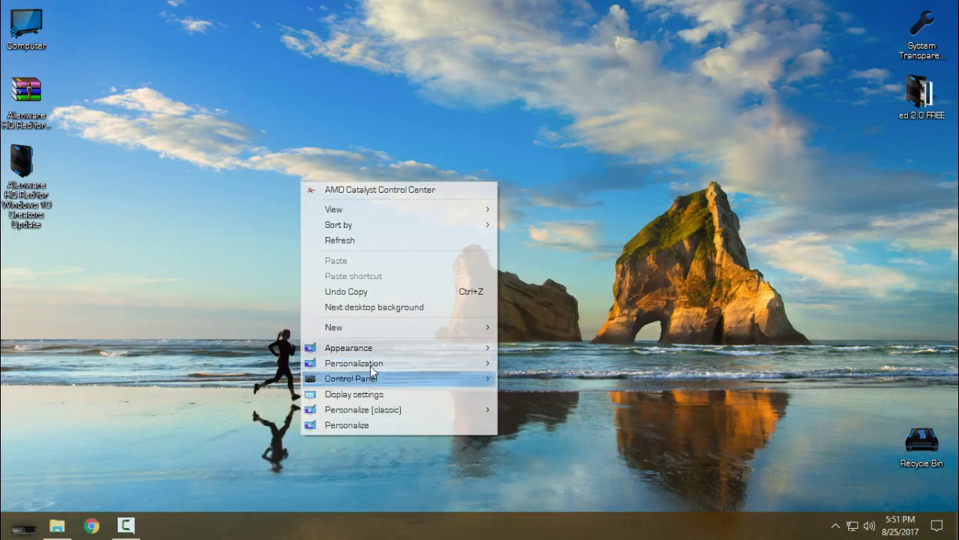
mouse_move(382, 382)
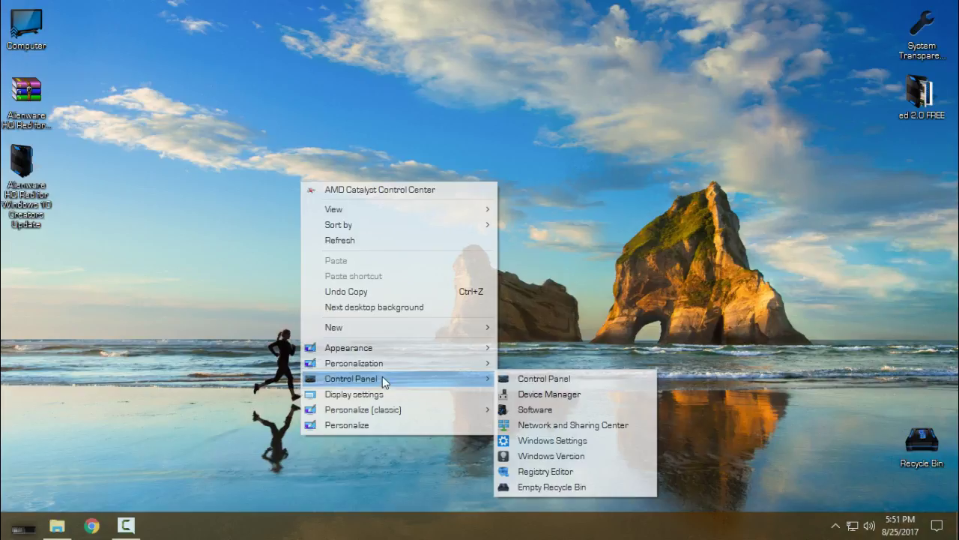
mouse_move(409, 349)
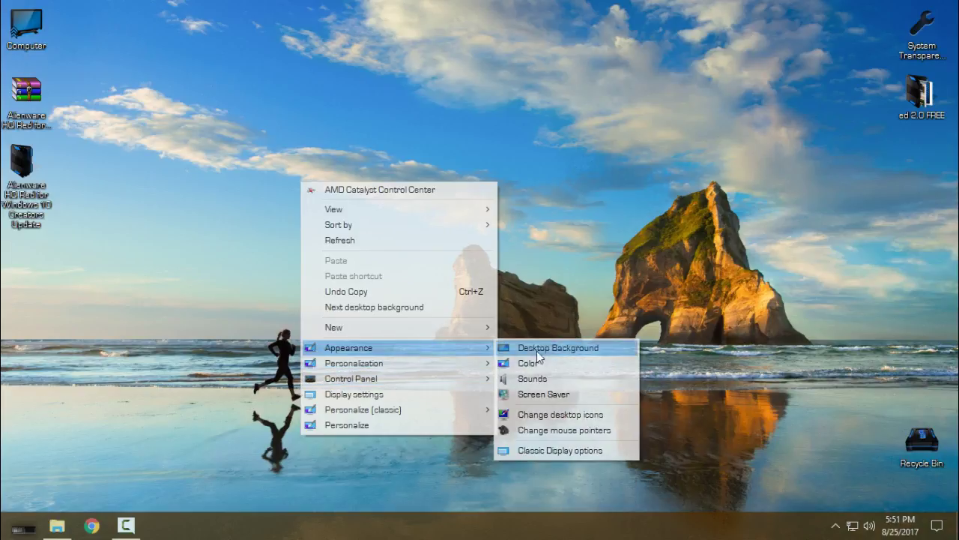
click(272, 438)
click(57, 526)
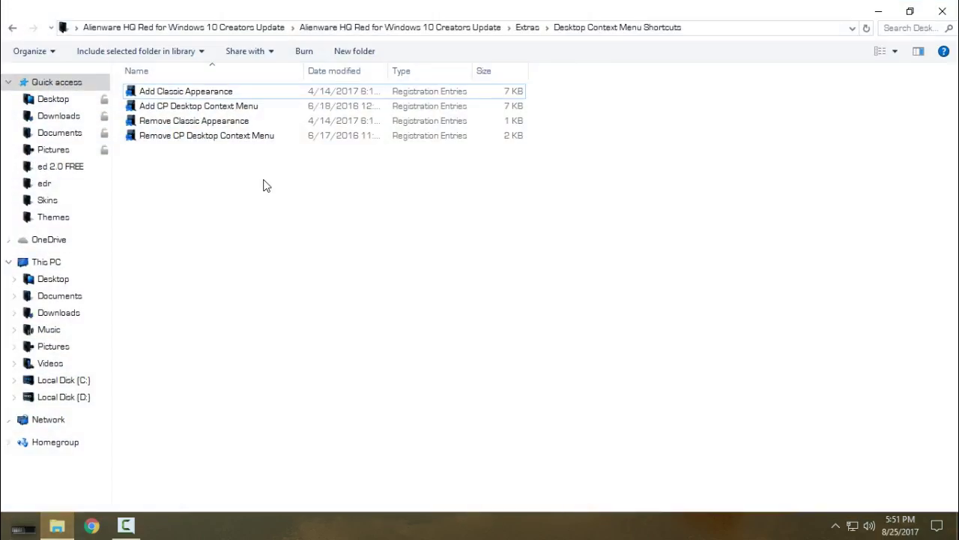
right_click(190, 96)
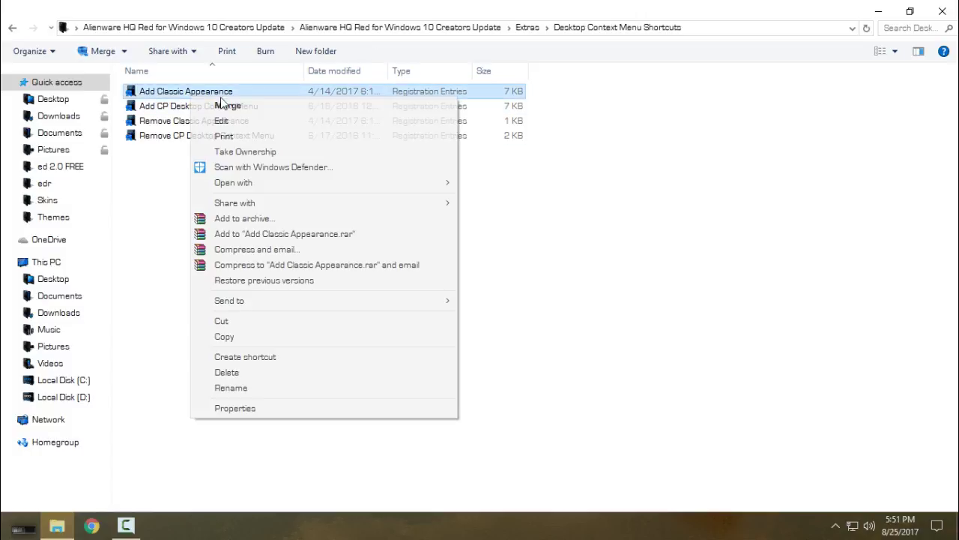
click(150, 167)
Merge Disable Immersive Context Menu.reg into the registry, confirm, and return to Extras
click(13, 33)
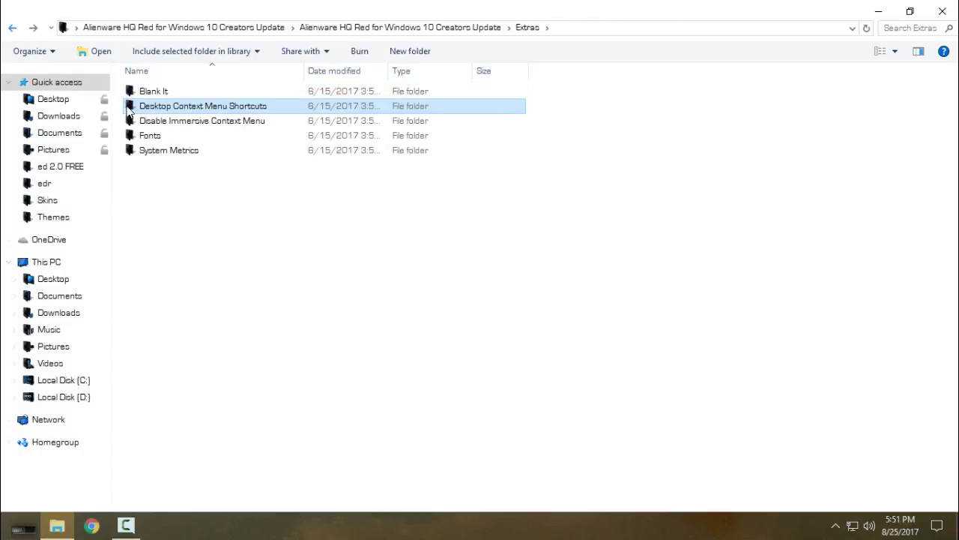
click(211, 123)
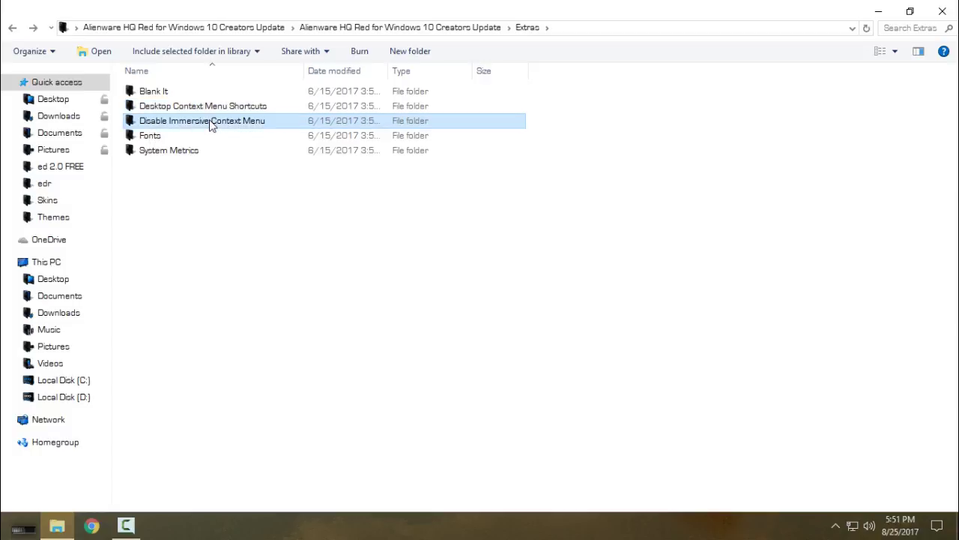
double_click(200, 124)
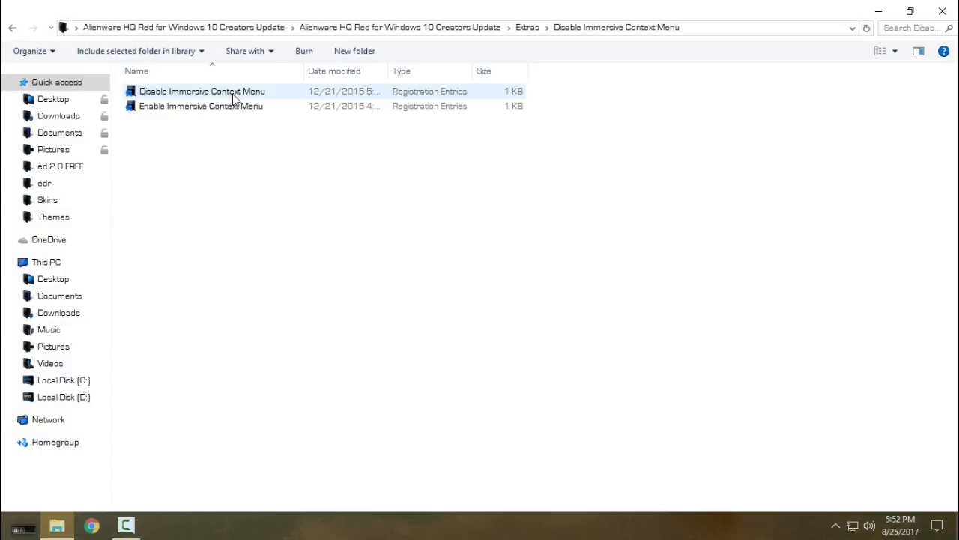
click(209, 97)
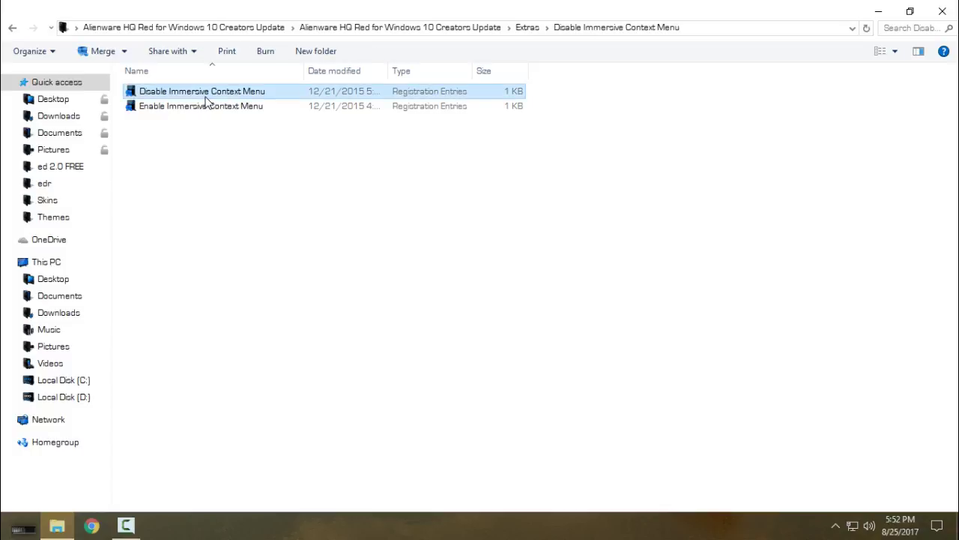
right_click(175, 96)
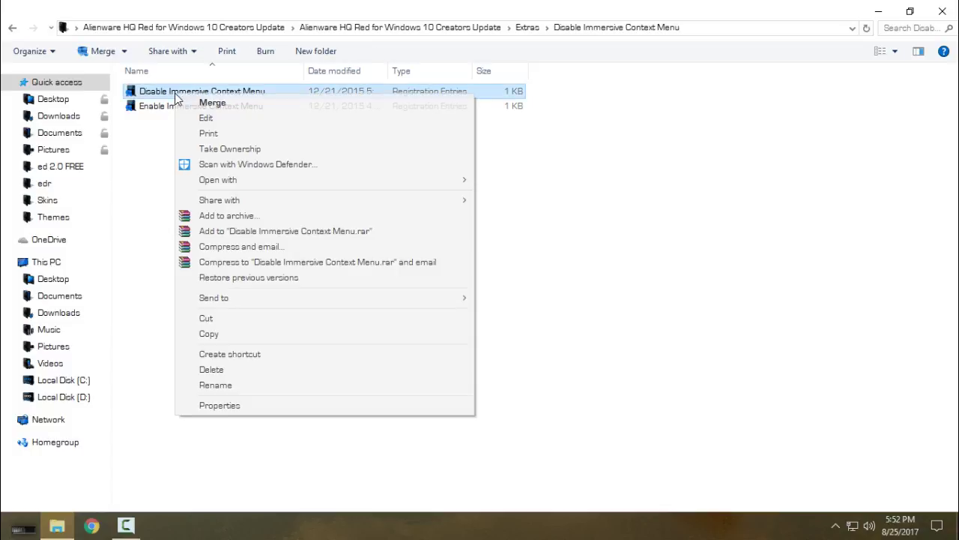
click(232, 101)
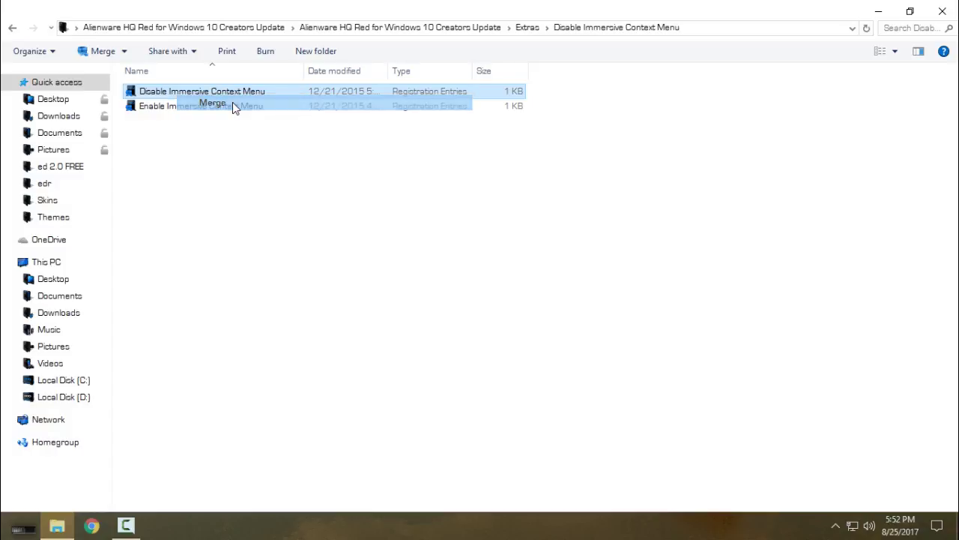
click(579, 292)
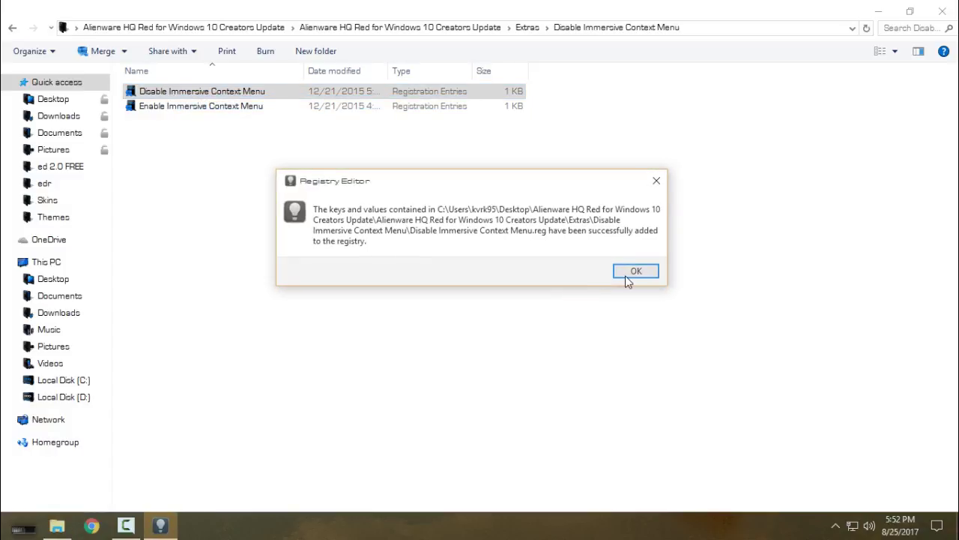
click(634, 275)
click(13, 29)
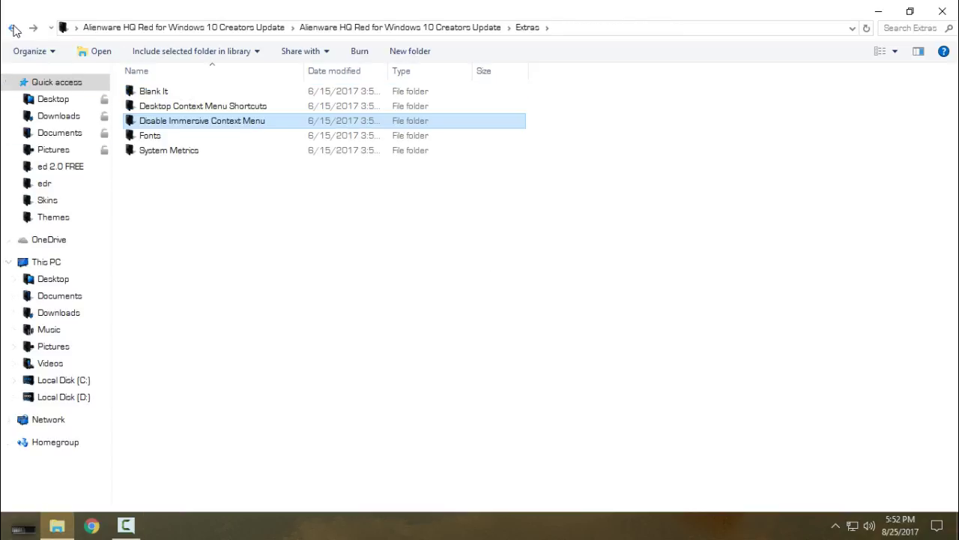
Install all ten fonts from the Fonts folder, replacing already installed ones, and return to Extras
double_click(177, 136)
drag(157, 248, 214, 90)
right_click(215, 91)
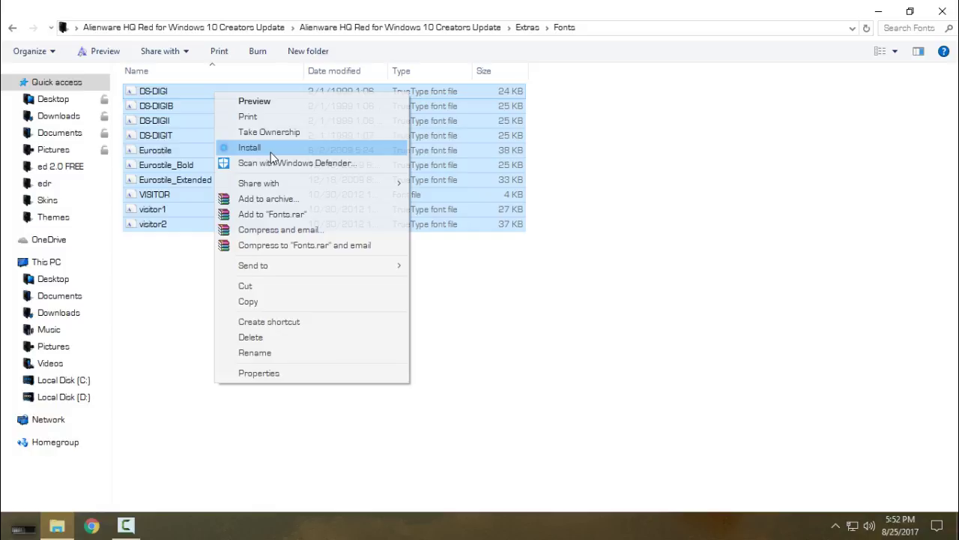
click(271, 153)
click(430, 271)
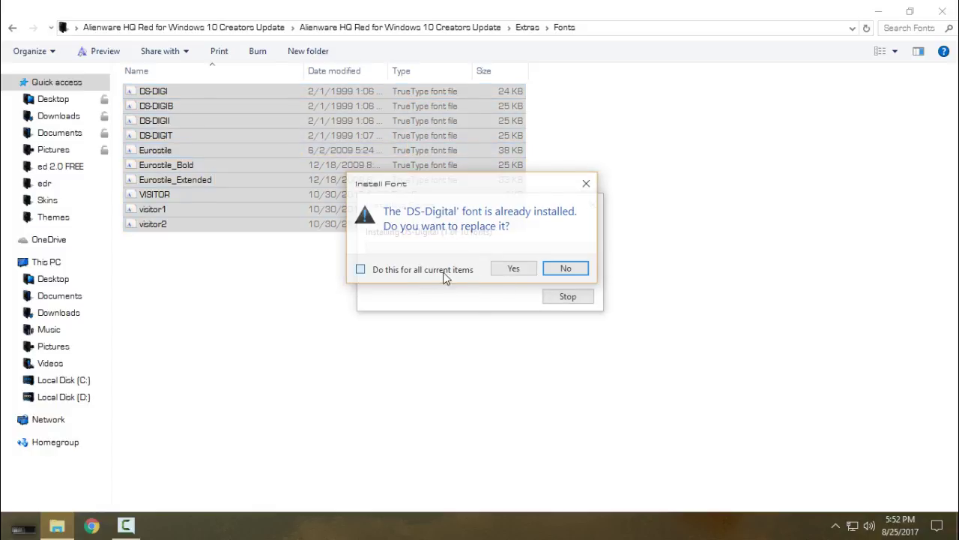
click(513, 269)
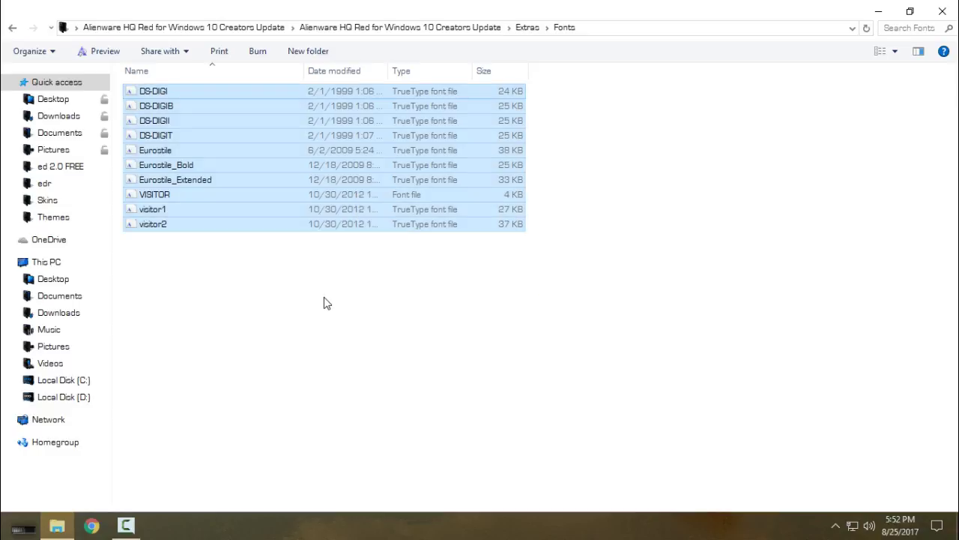
click(13, 28)
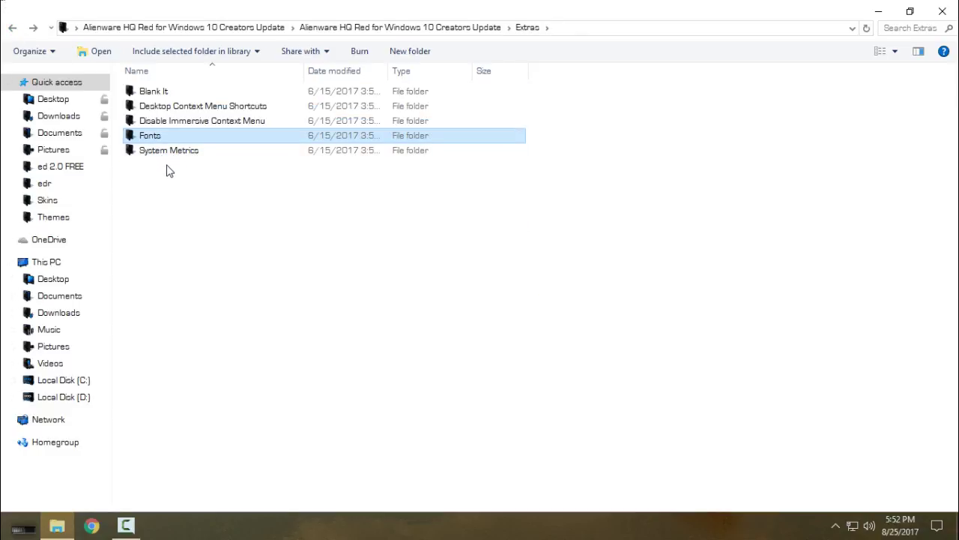
Merge System Metrics\Alienware HQ System Metrics.reg into the registry, then go back to the theme's top folder
double_click(189, 152)
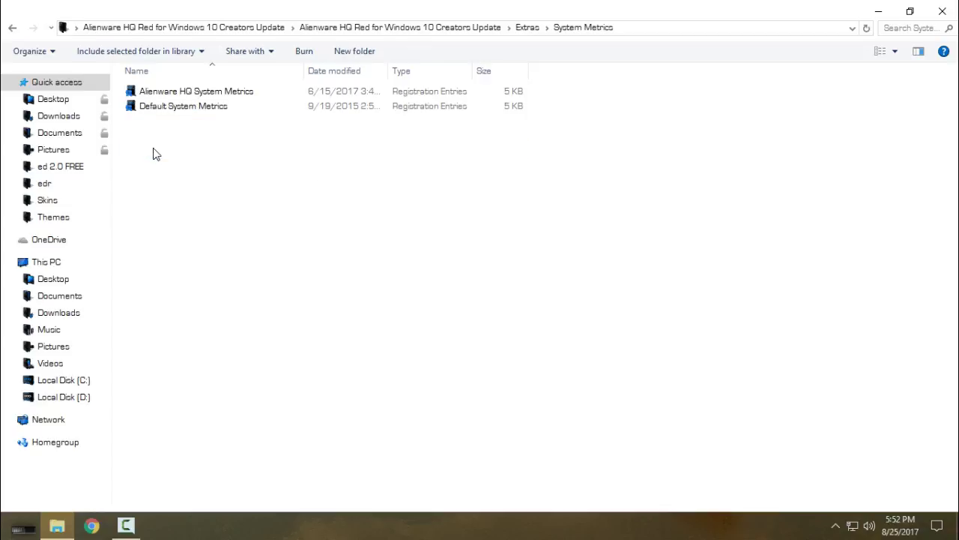
click(179, 95)
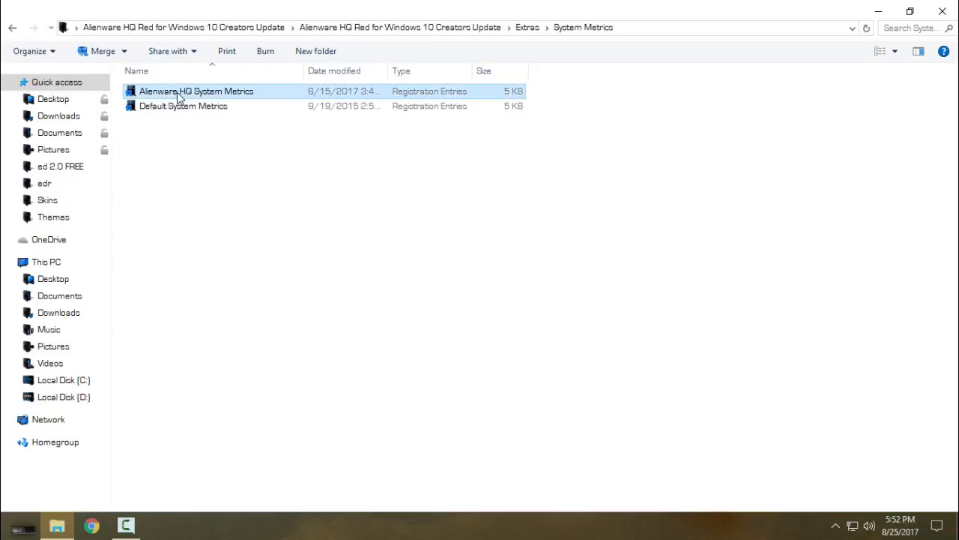
right_click(206, 97)
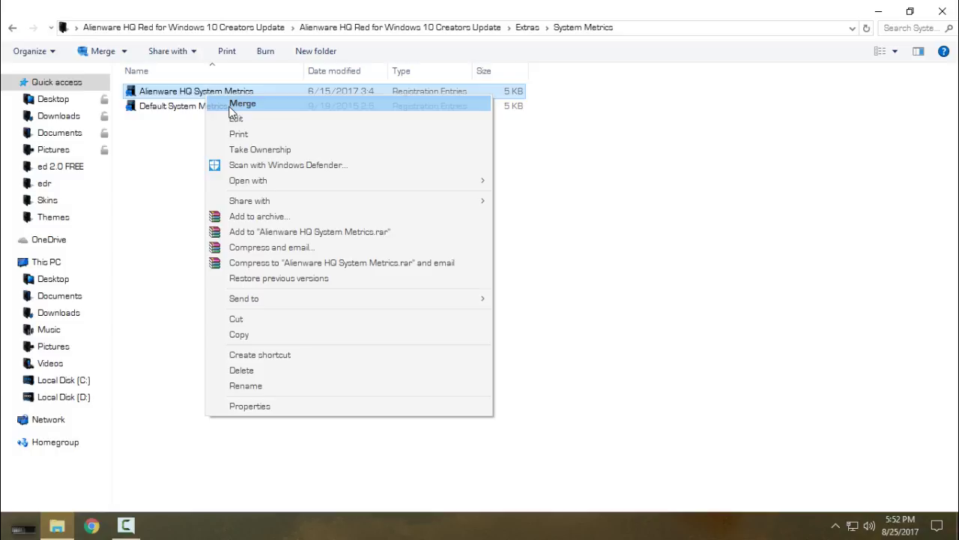
click(232, 107)
click(562, 286)
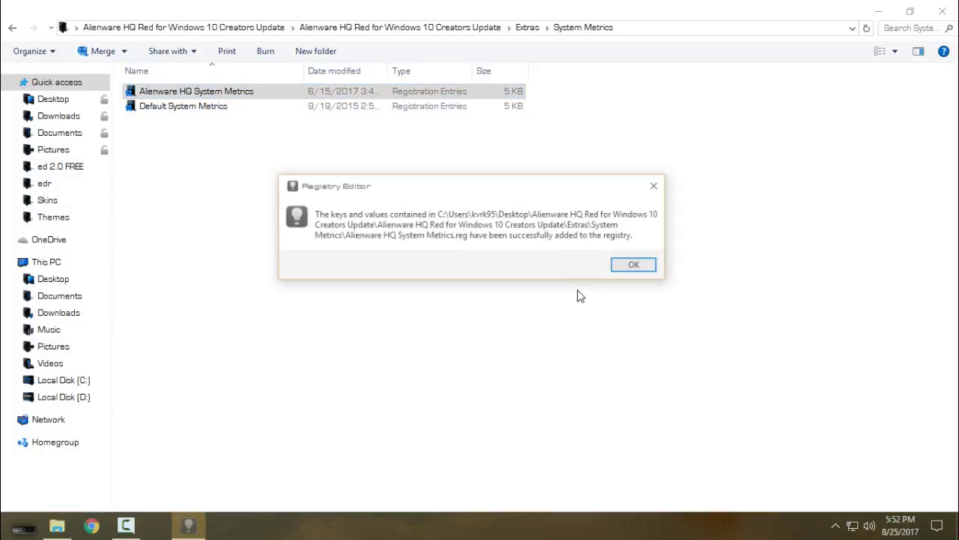
click(633, 272)
click(12, 27)
click(12, 28)
View the theme's Preview image, then copy both Alienware HQ Red items from the Theme folder
click(154, 107)
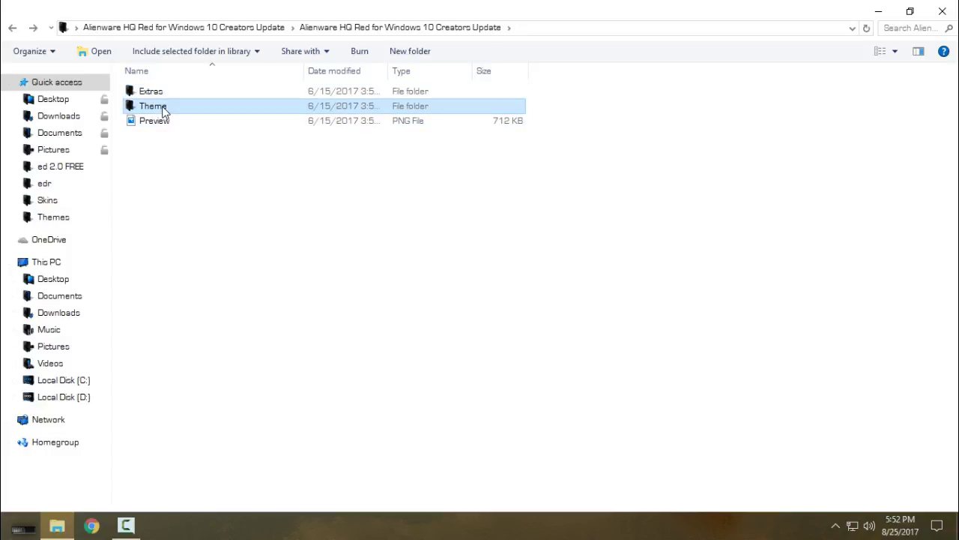
double_click(156, 122)
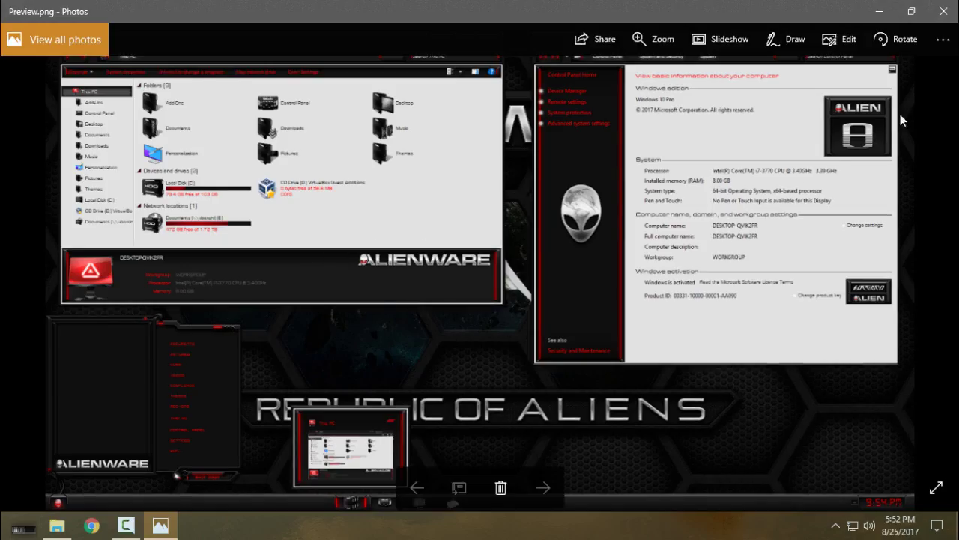
click(944, 12)
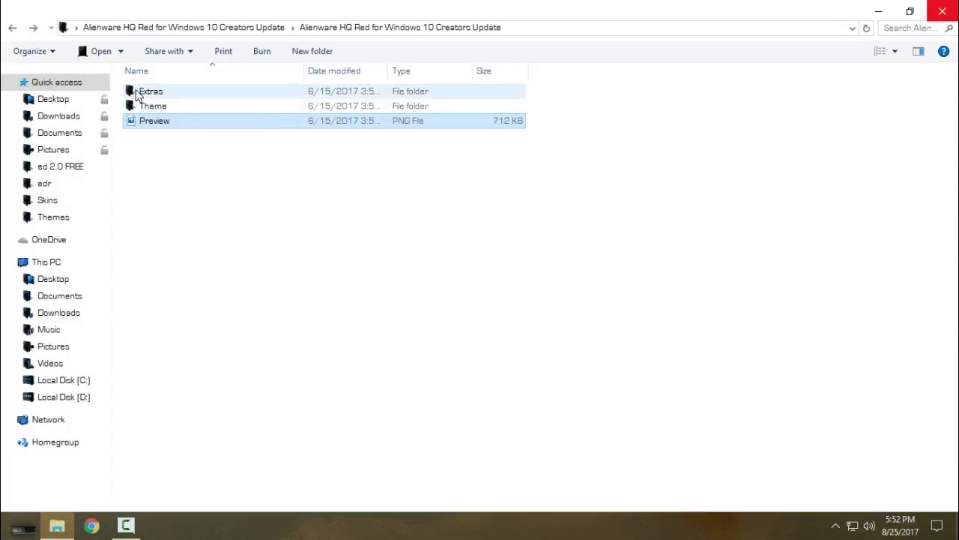
double_click(155, 107)
drag(157, 128, 211, 89)
right_click(211, 89)
click(247, 300)
Paste the Alienware HQ Red folder and theme file into C:\Windows\Resources\Themes and close Explorer
click(69, 264)
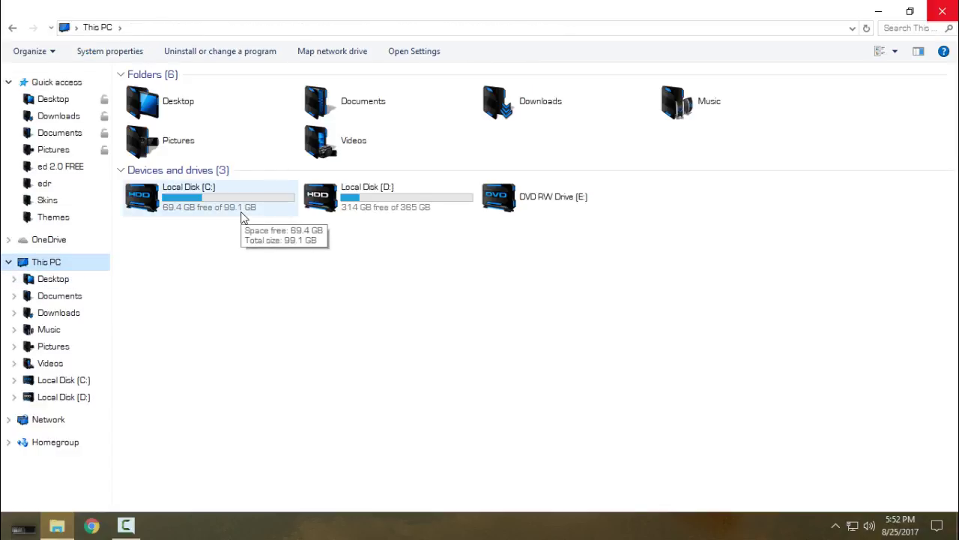
double_click(242, 212)
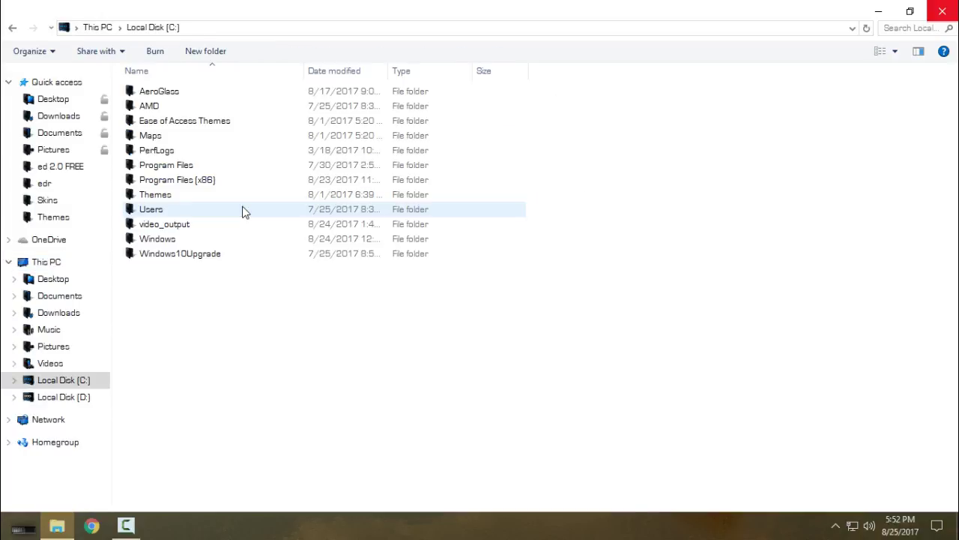
double_click(189, 238)
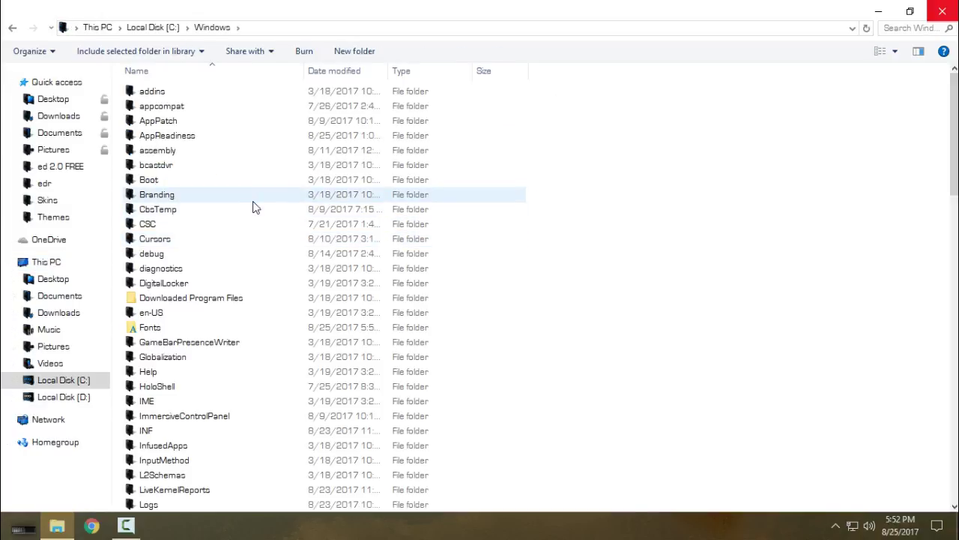
scroll(218, 157, down, 13)
double_click(185, 132)
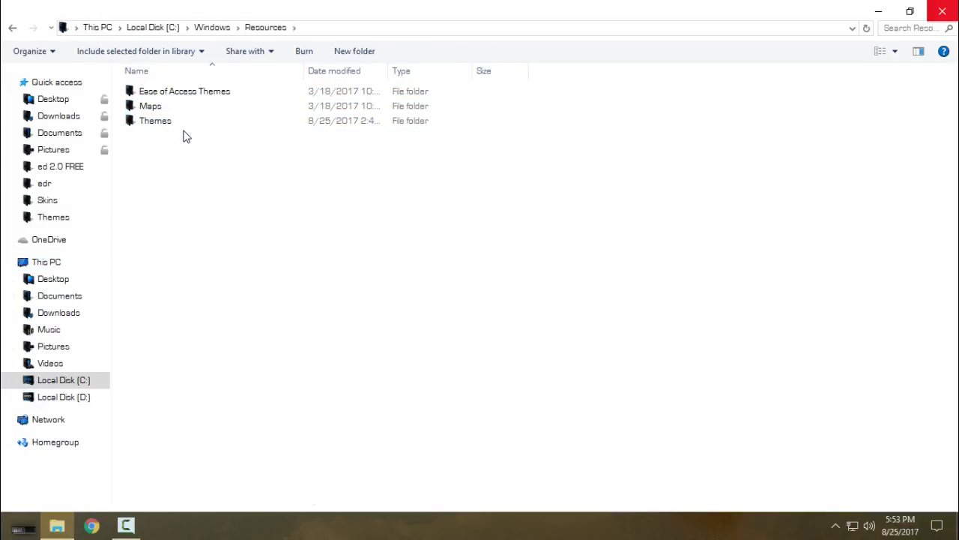
double_click(172, 125)
right_click(644, 140)
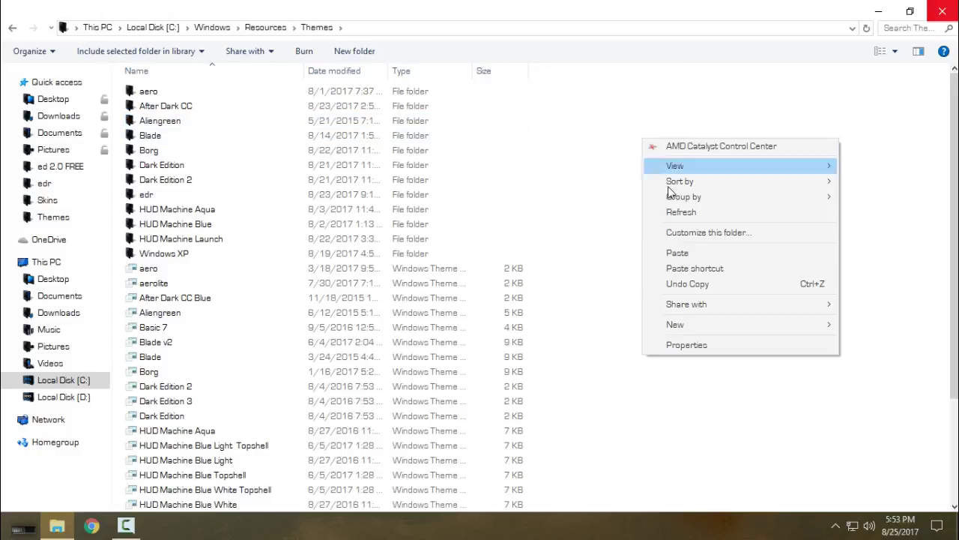
click(686, 254)
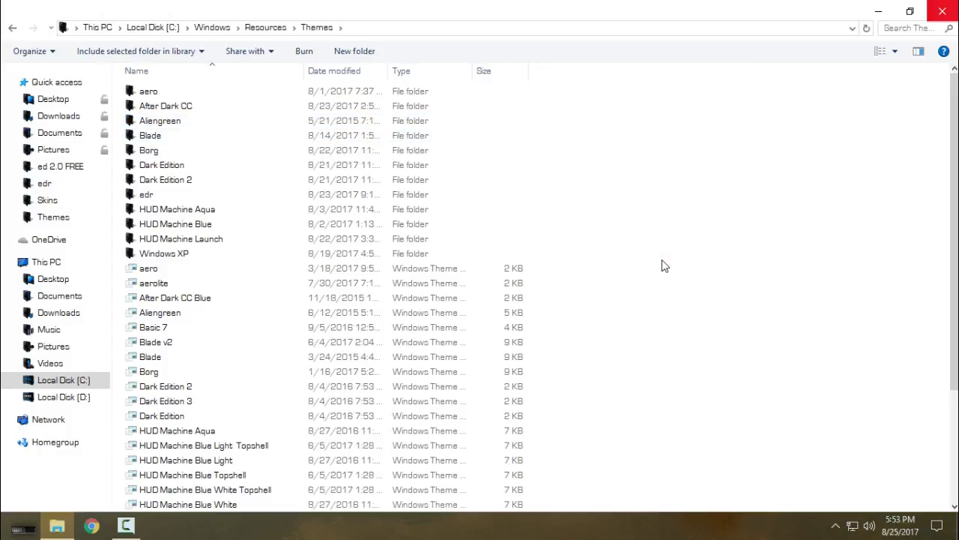
click(942, 12)
right_click(374, 365)
Select the Alienware HQ Red tile under Personalization > Themes, then close Settings
click(441, 350)
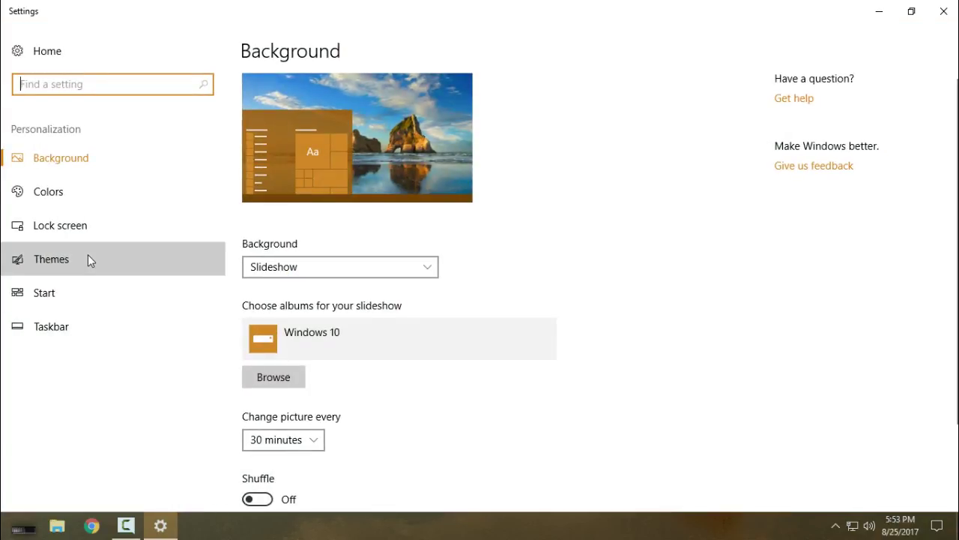
click(87, 260)
scroll(843, 309, down, 5)
scroll(840, 313, down, 4)
scroll(814, 295, up, 3)
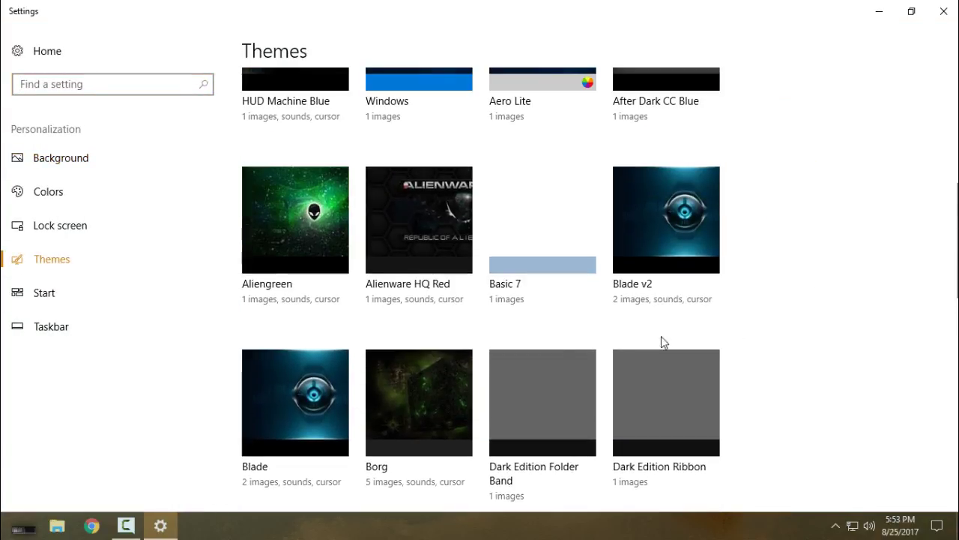
click(417, 225)
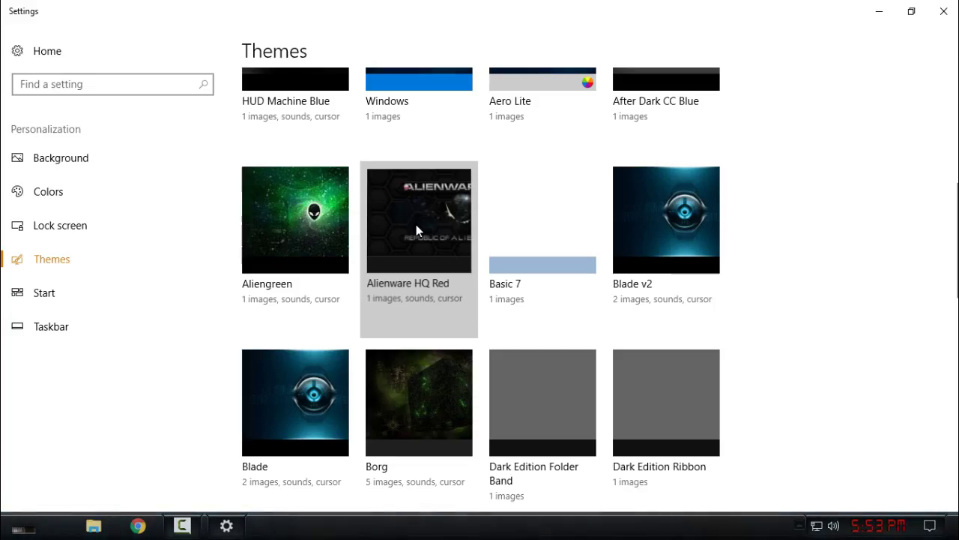
click(939, 15)
Refresh the desktop, then set StartIsBack's Start menu to the Alienware style with the 6801.png button and save
right_click(232, 180)
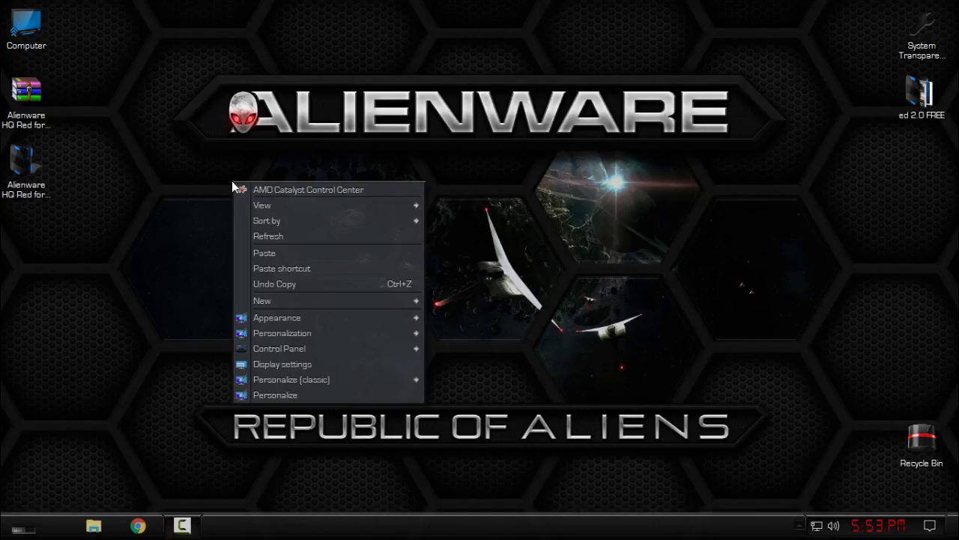
click(257, 236)
click(23, 530)
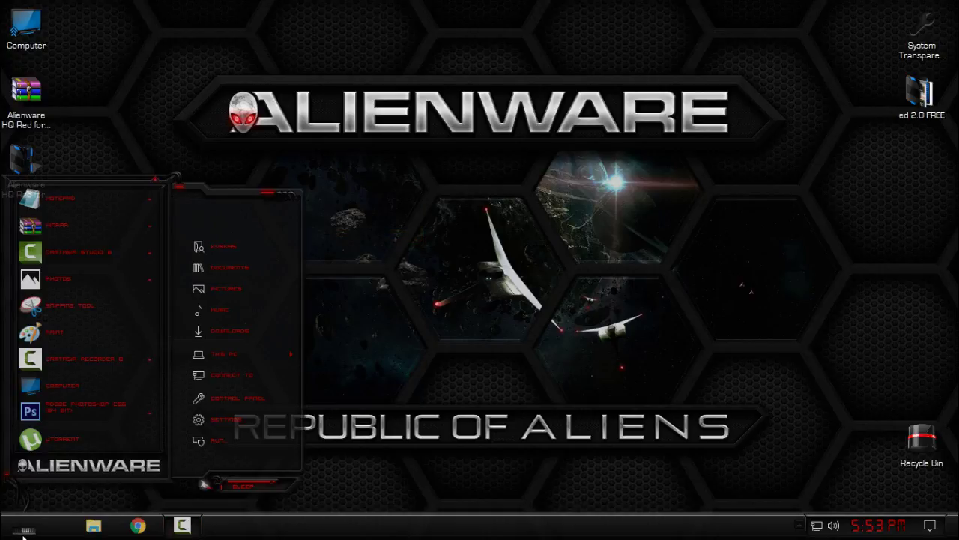
right_click(260, 228)
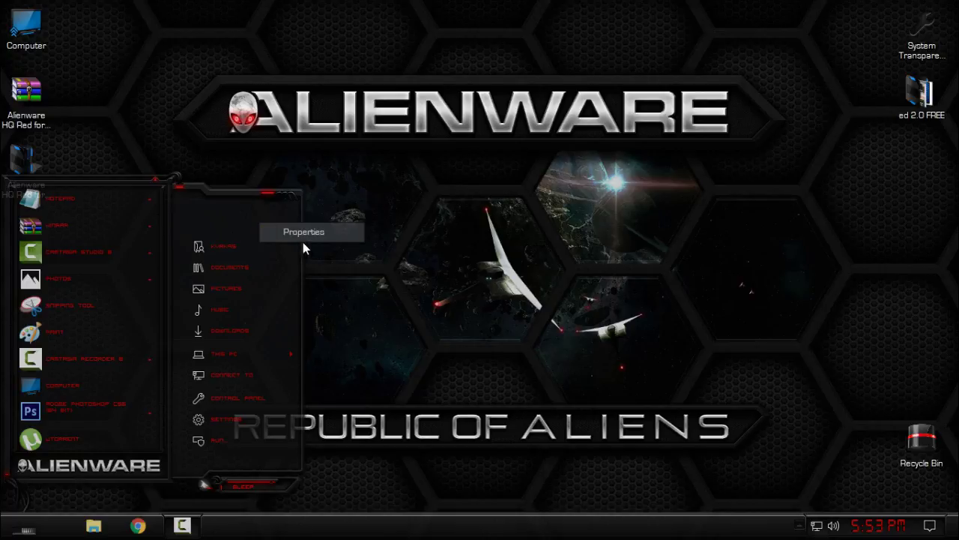
click(314, 234)
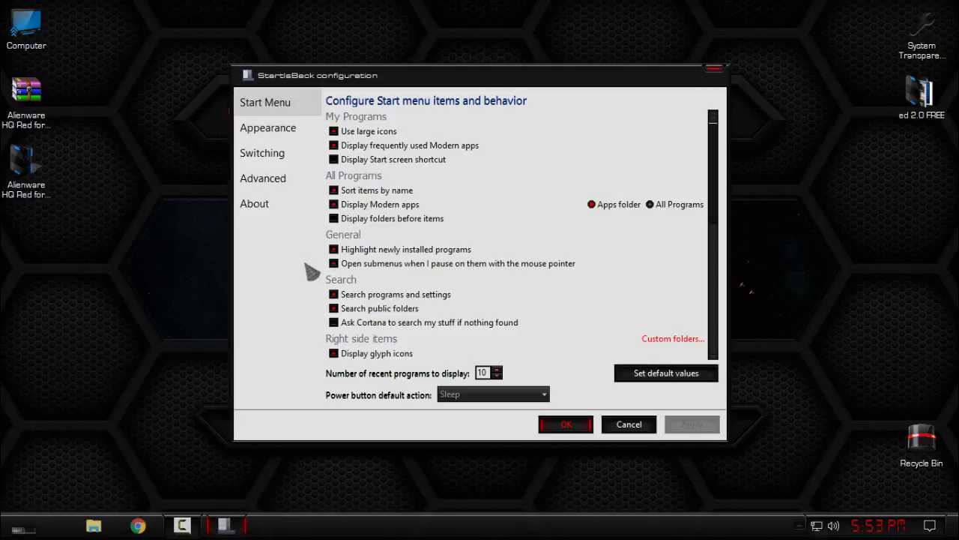
click(289, 141)
click(465, 199)
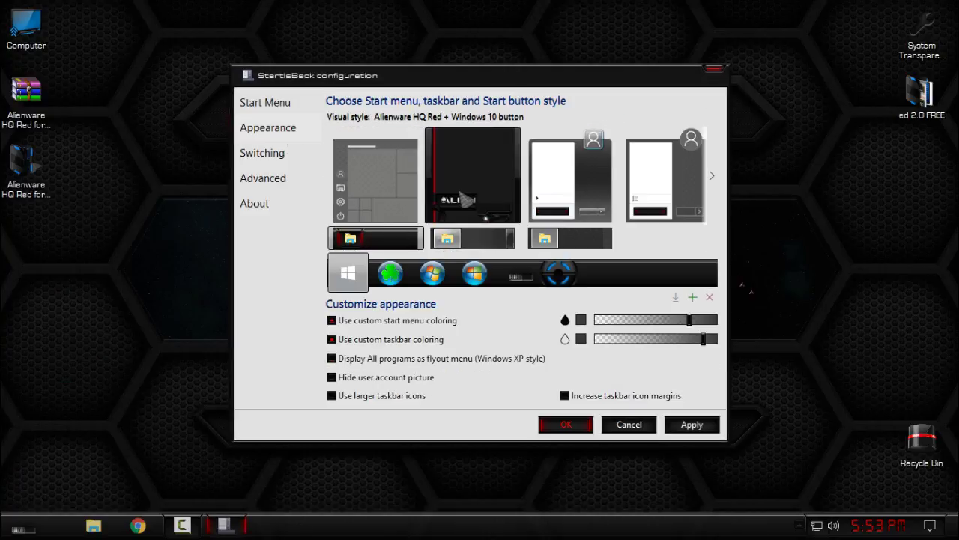
click(518, 274)
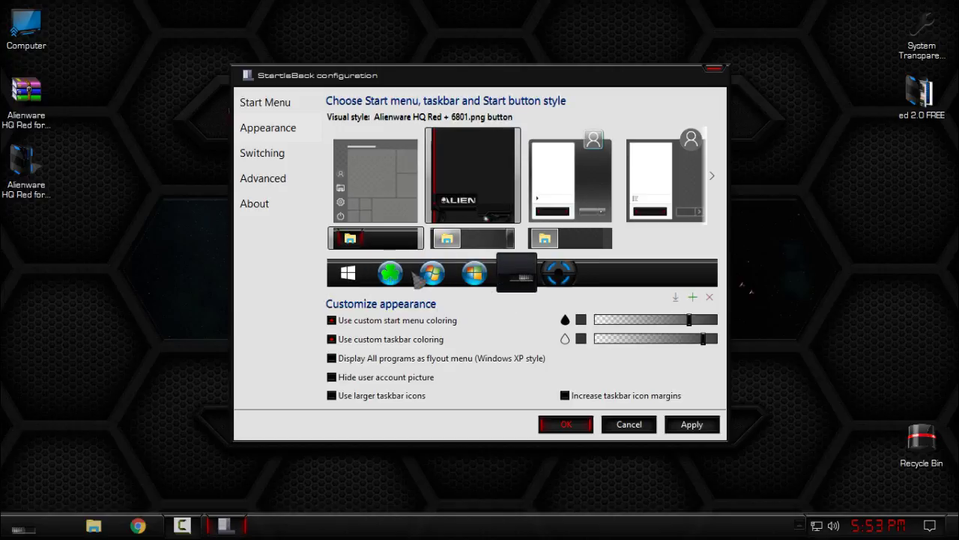
click(24, 529)
click(291, 133)
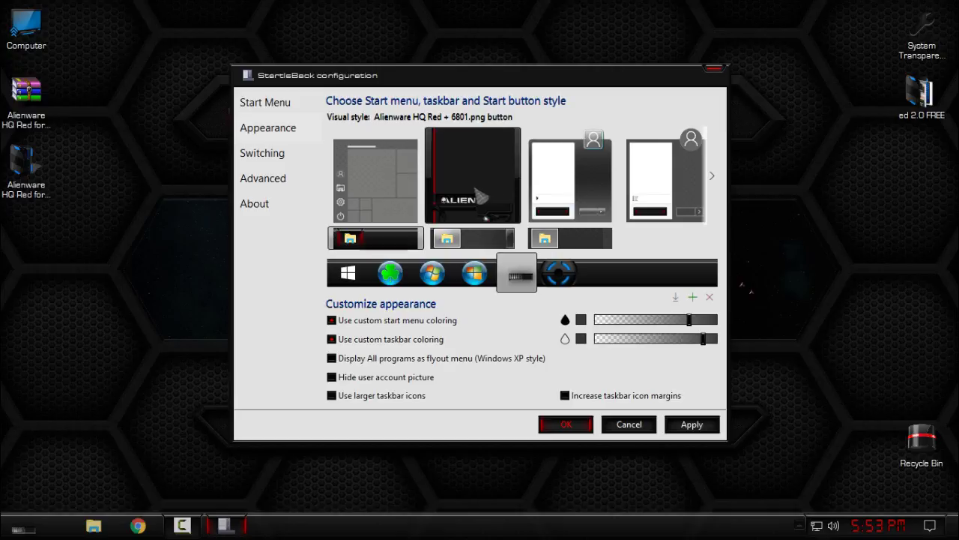
click(588, 424)
right_click(279, 214)
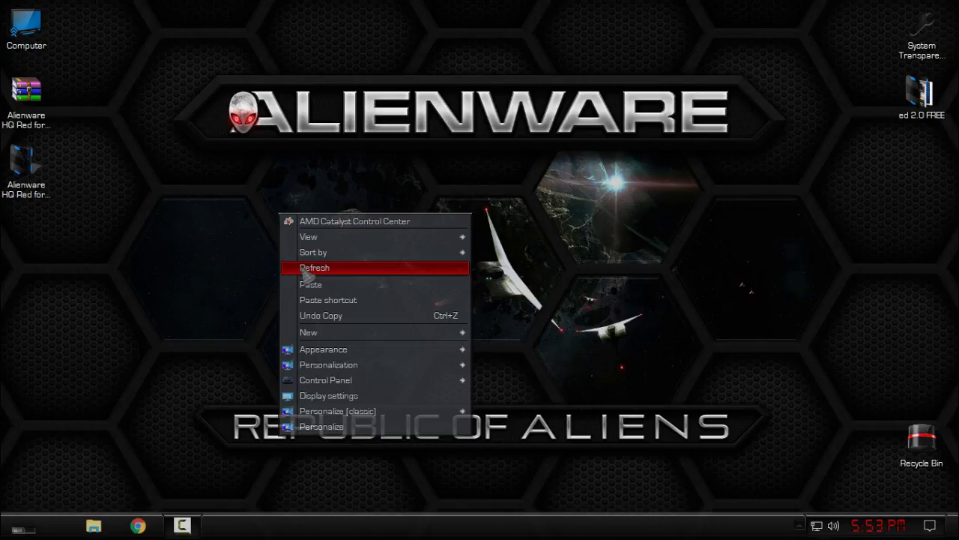
Refresh the desktop and open, move and close This PC to check the window styling
click(305, 270)
right_click(160, 81)
click(175, 132)
double_click(30, 24)
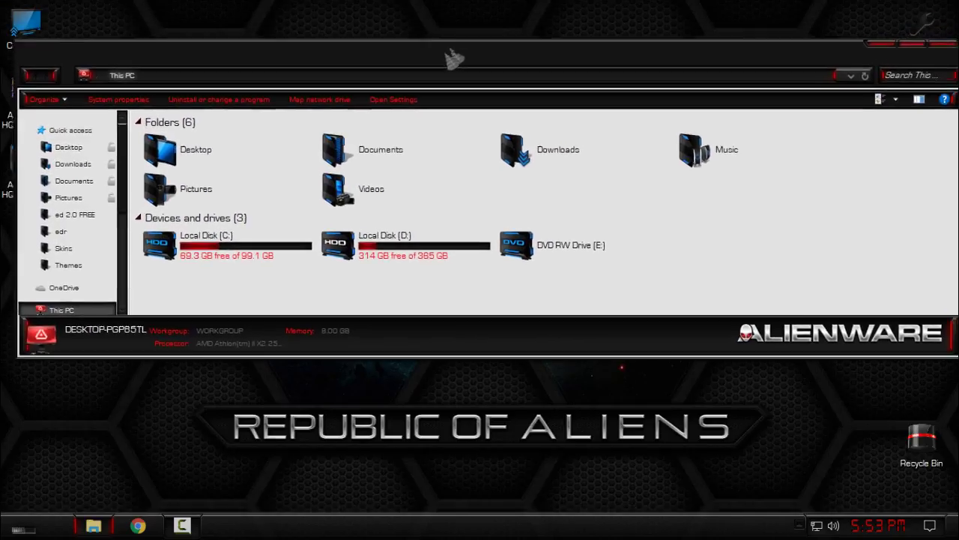
drag(453, 59, 361, 114)
click(858, 103)
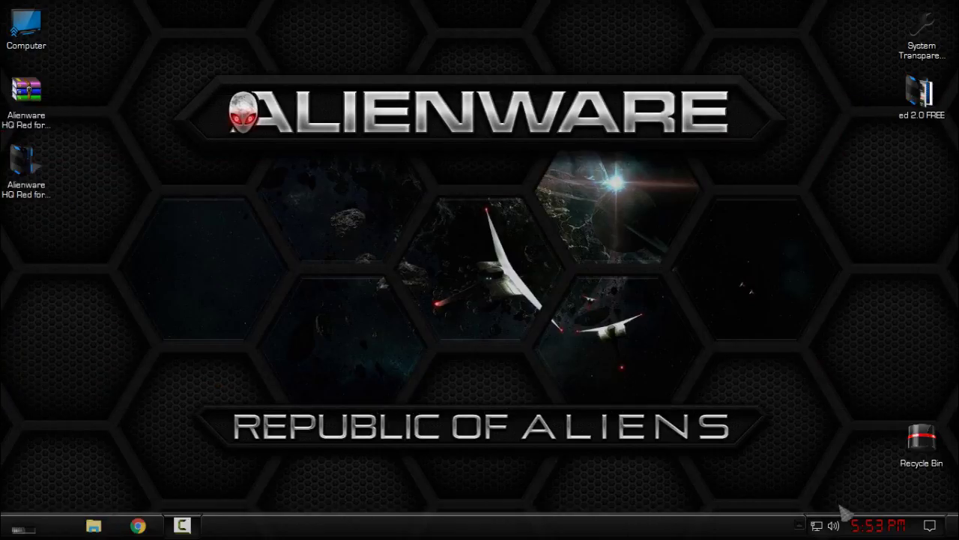
In System Transparency window settings, enable transparency for right-click menus and all Explorer windows, then click Okay
click(801, 524)
right_click(774, 471)
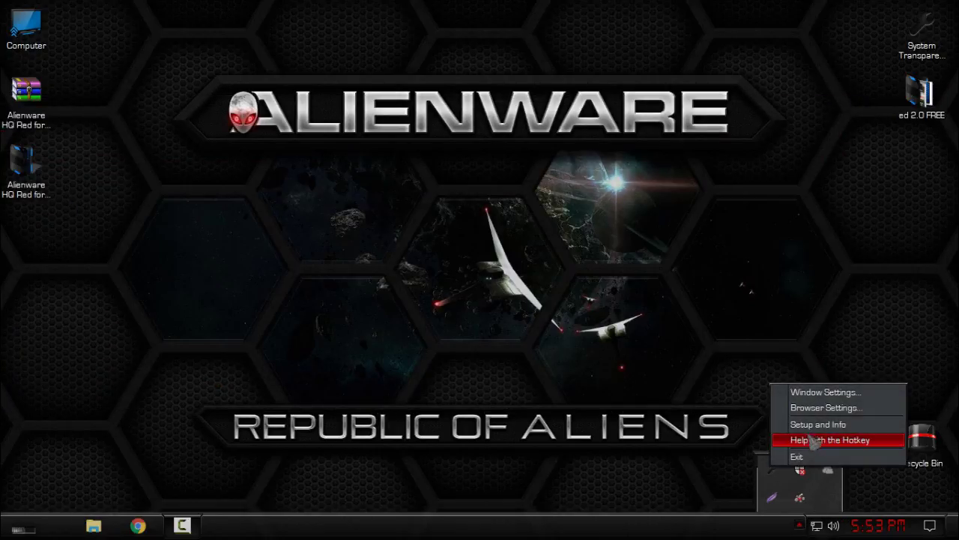
click(816, 425)
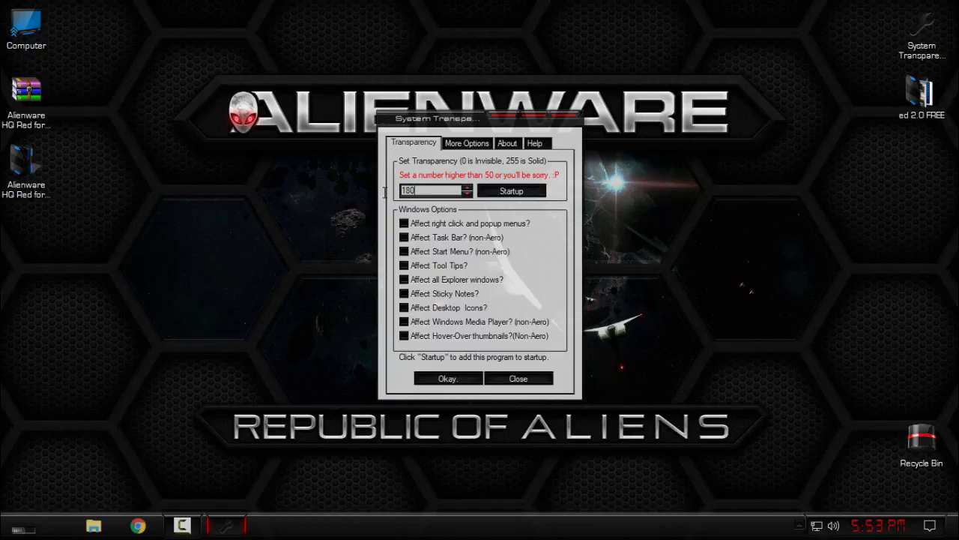
click(404, 223)
click(410, 279)
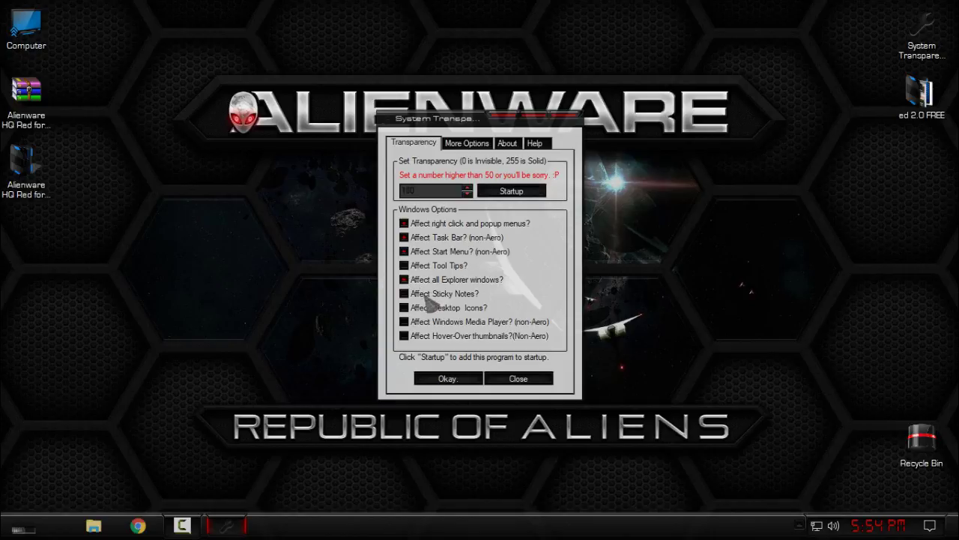
click(464, 380)
Refresh the desktop and open This PC, snapping it left and maximizing it to check transparency
right_click(319, 236)
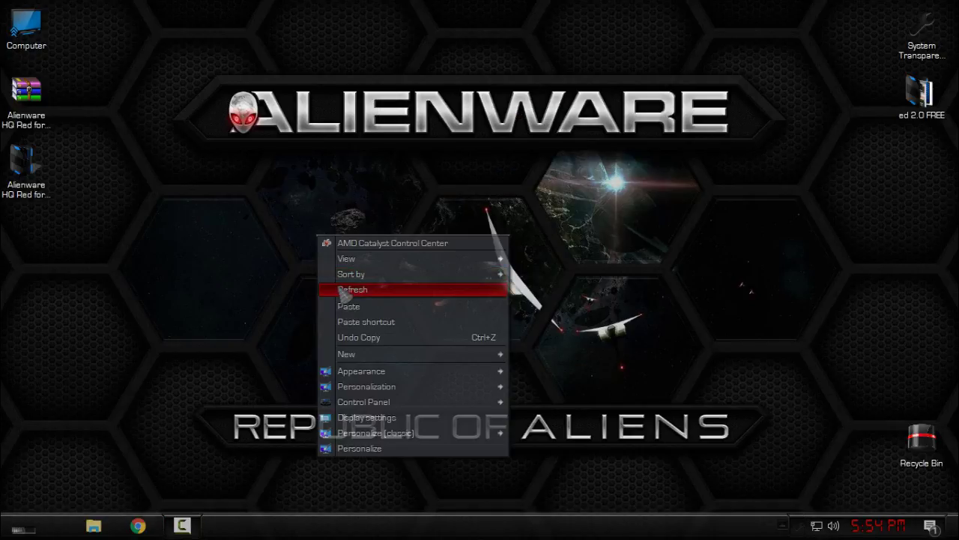
click(344, 292)
double_click(45, 39)
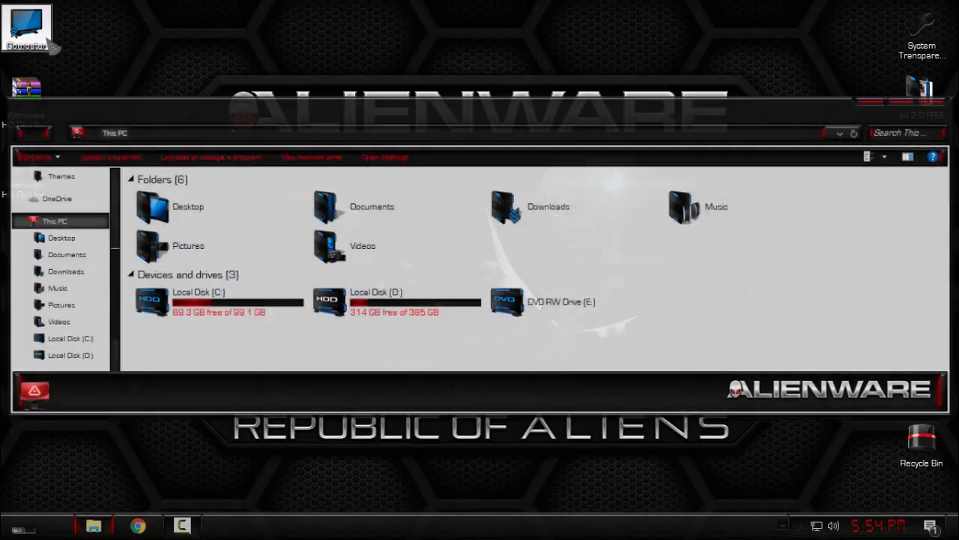
drag(382, 126, 1, 158)
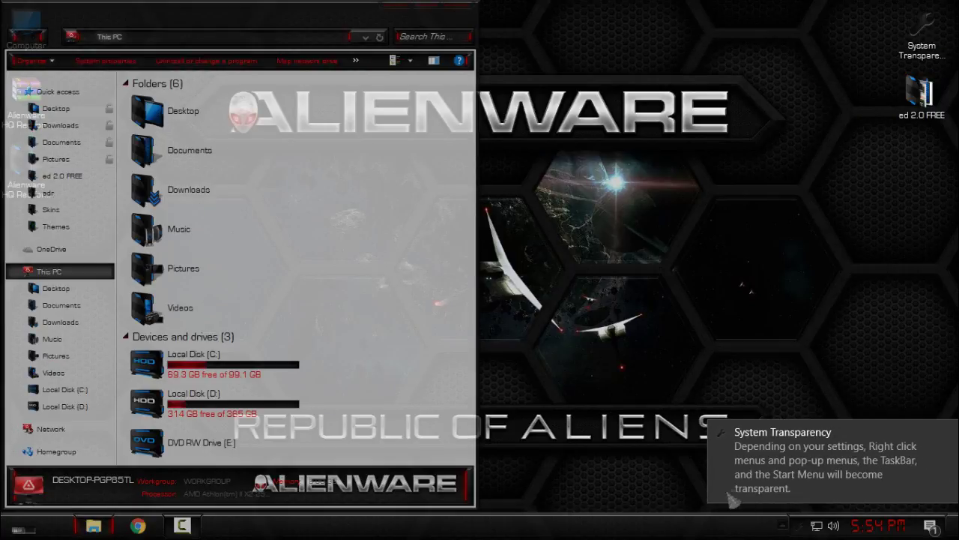
double_click(421, 15)
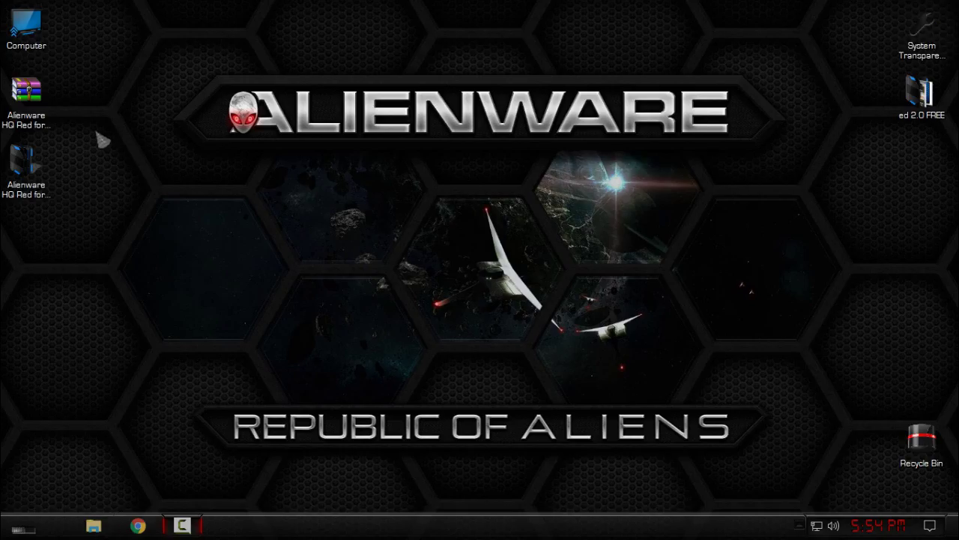
right_click(99, 133)
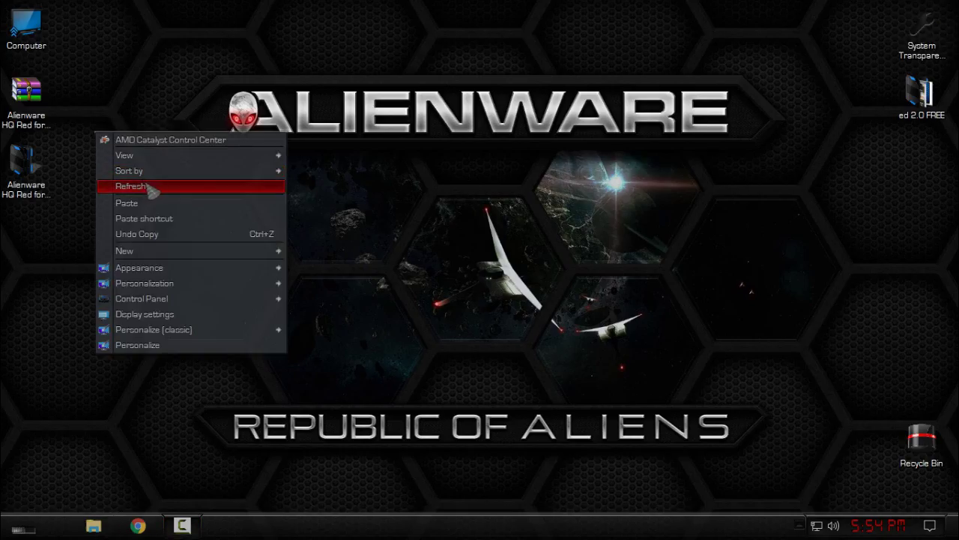
click(148, 186)
Open the theme folder's Preview image, close Photos and Explorer, and show the themed Start menu
double_click(26, 169)
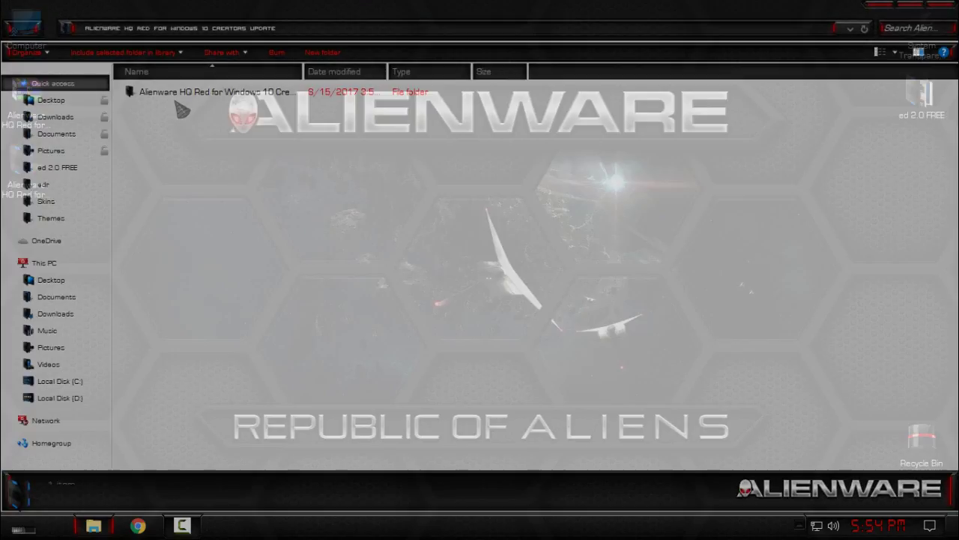
double_click(182, 92)
double_click(182, 122)
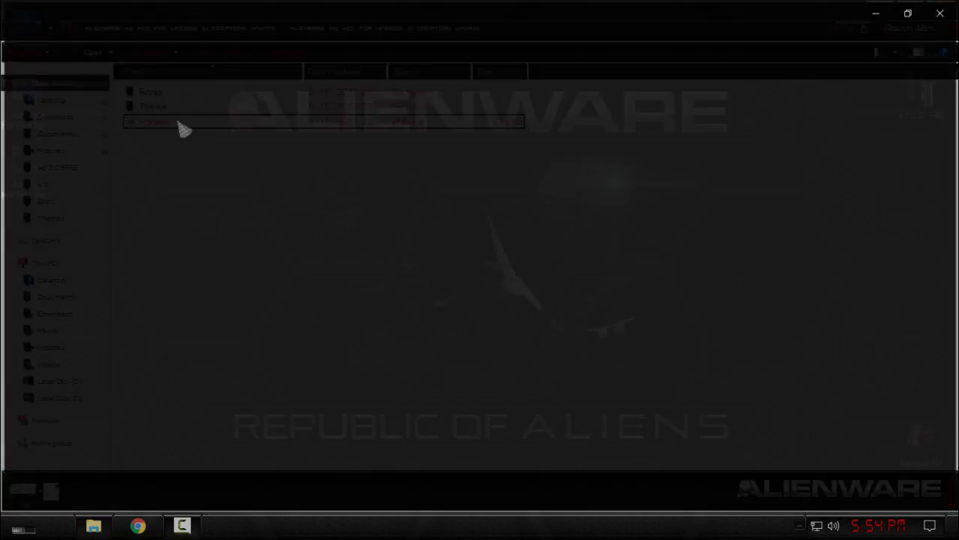
click(908, 13)
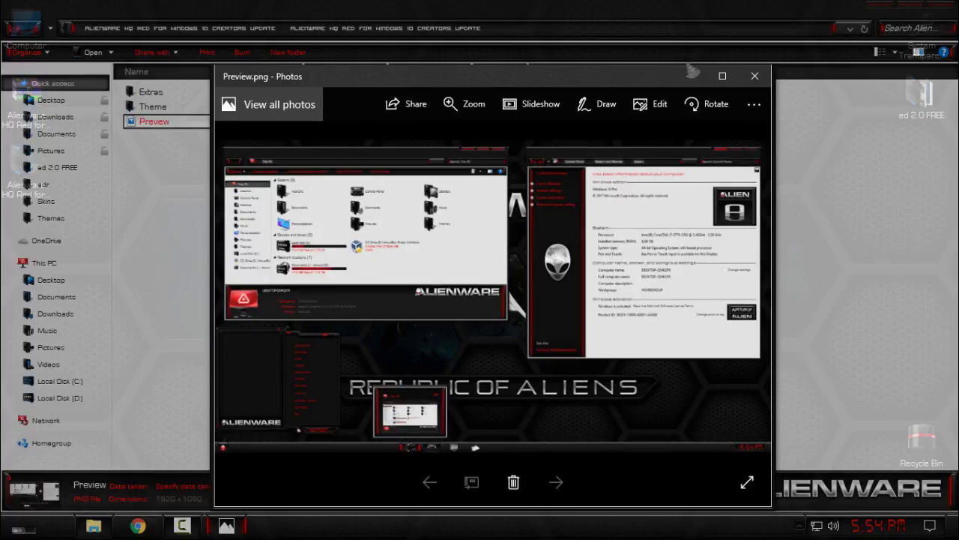
click(755, 75)
click(942, 9)
key(super)
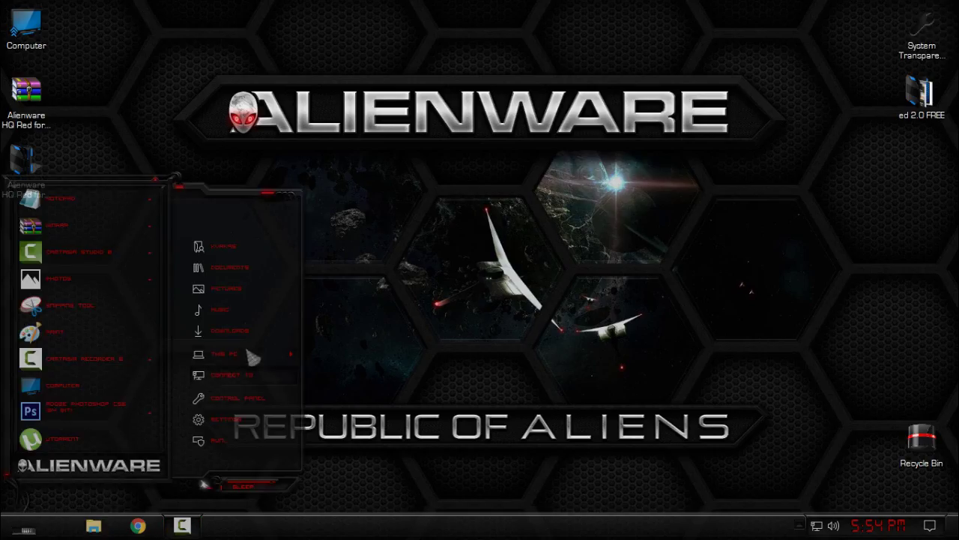
Open the System properties page from This PC in the Start menu
right_click(222, 253)
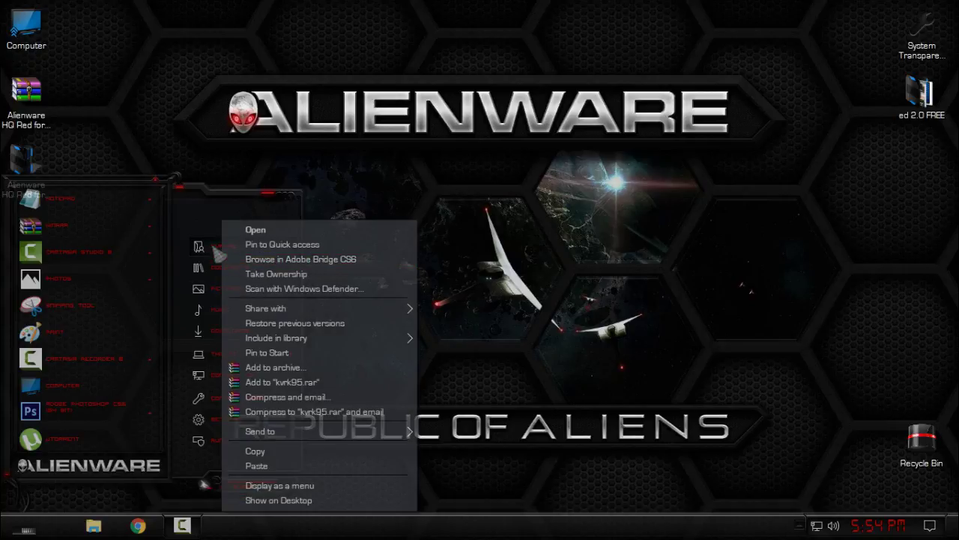
click(278, 142)
key(super)
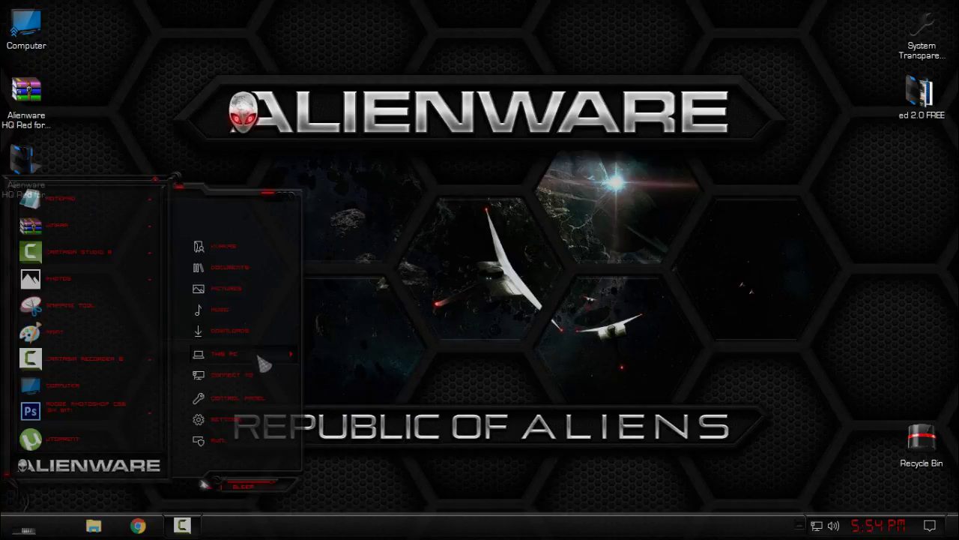
mouse_move(260, 360)
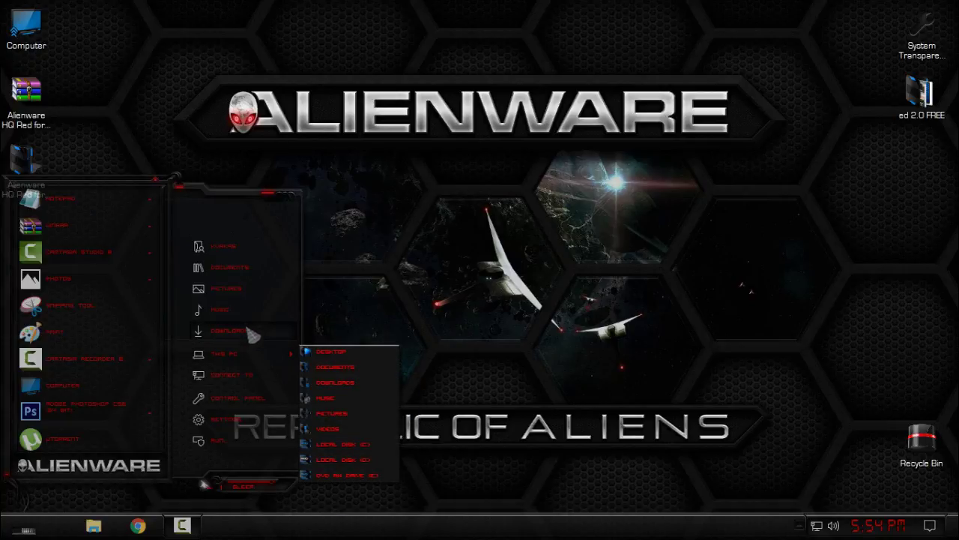
right_click(250, 355)
click(293, 339)
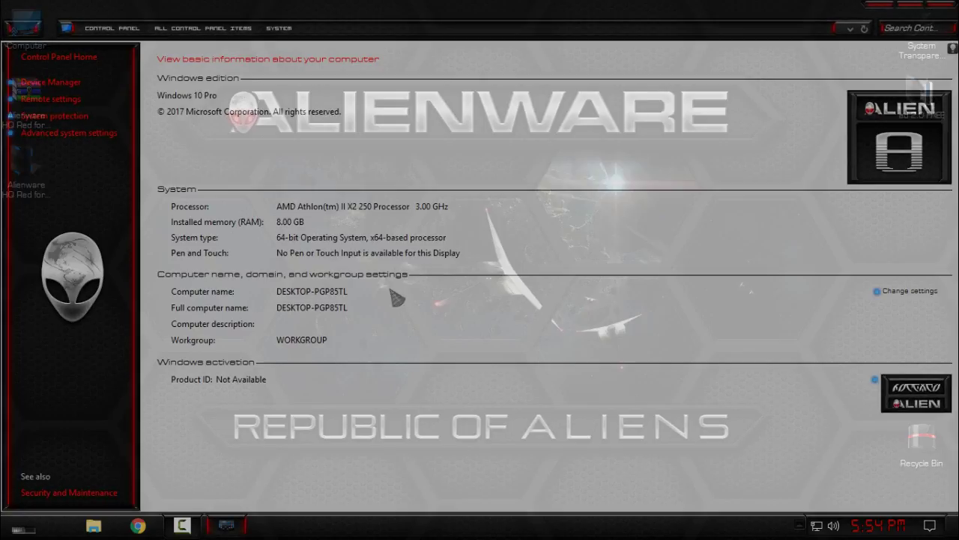
Restore and maximize the semi-transparent System window, then close it
drag(499, 9, 412, 8)
double_click(497, 11)
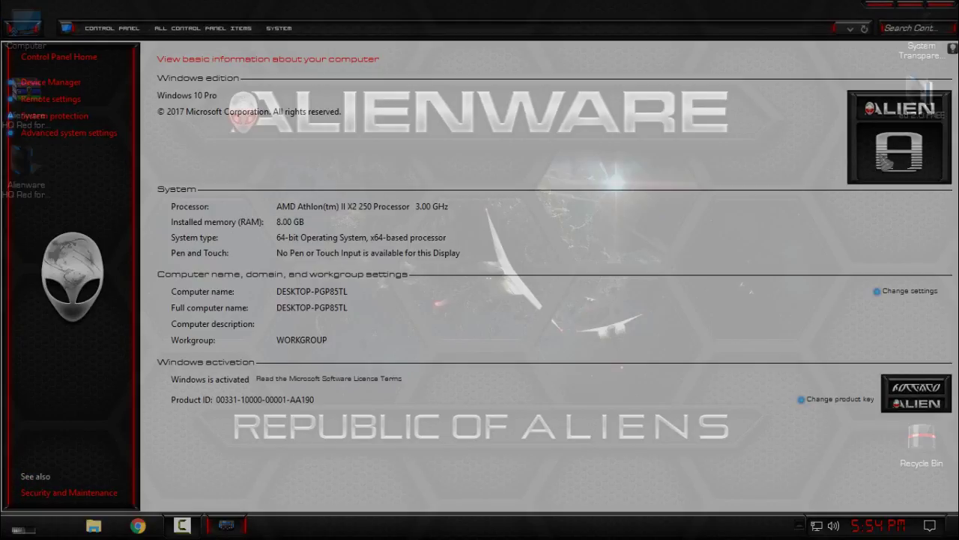
mouse_move(494, 11)
mouse_down()
mouse_move(454, 38)
mouse_move(510, 0)
mouse_up()
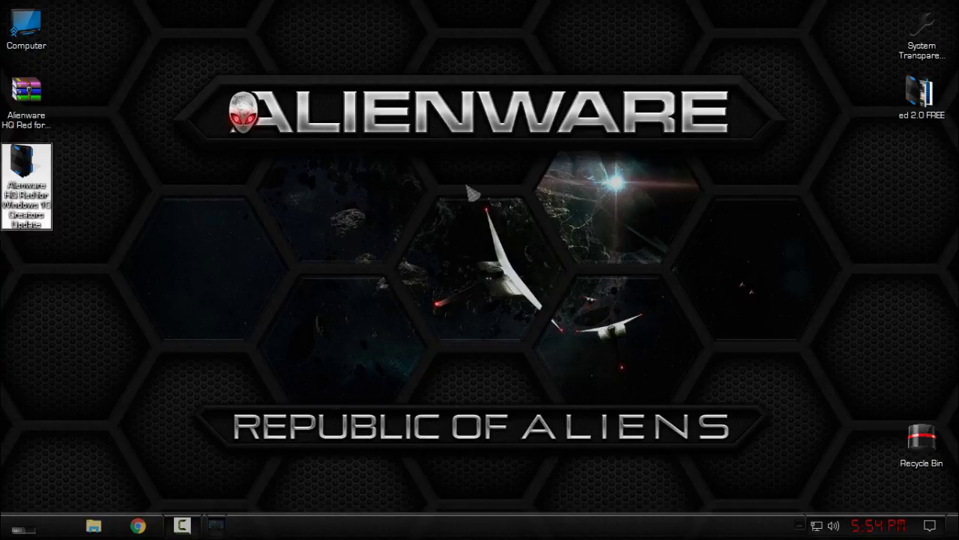
right_click(465, 185)
Refresh the desktop several times from its context menu
click(494, 240)
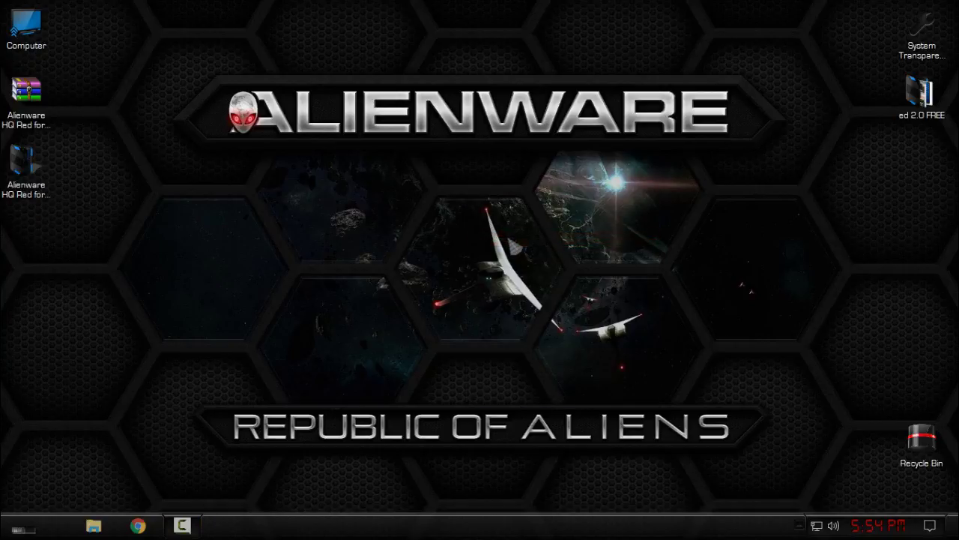
right_click(317, 124)
click(326, 177)
right_click(277, 148)
click(328, 202)
Open This PC with Win+E and restore it across the upper half of the desktop
click(93, 525)
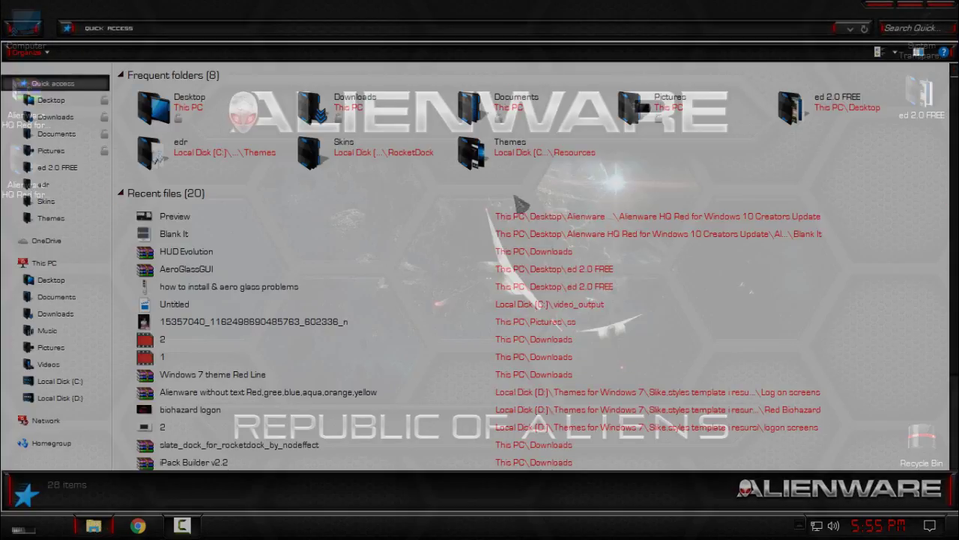
click(933, 9)
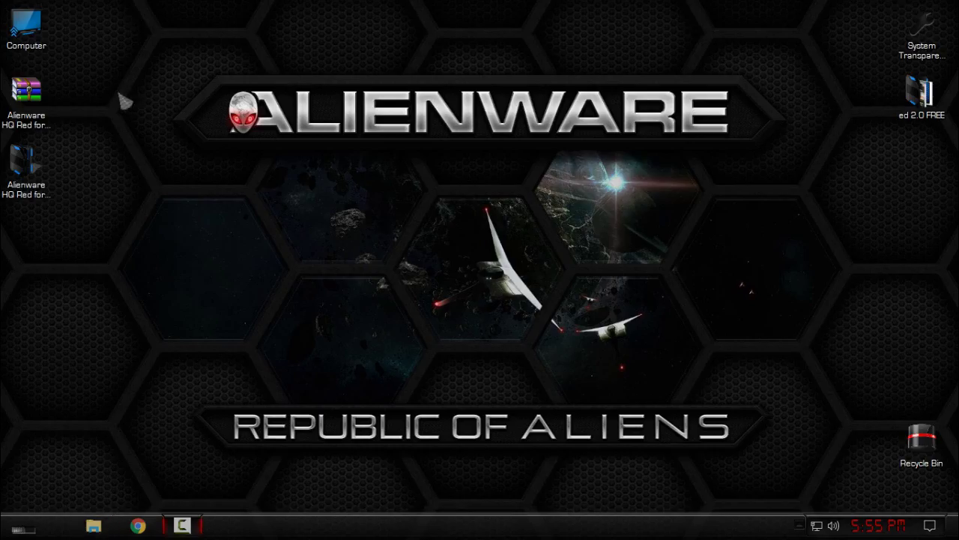
key(super+e)
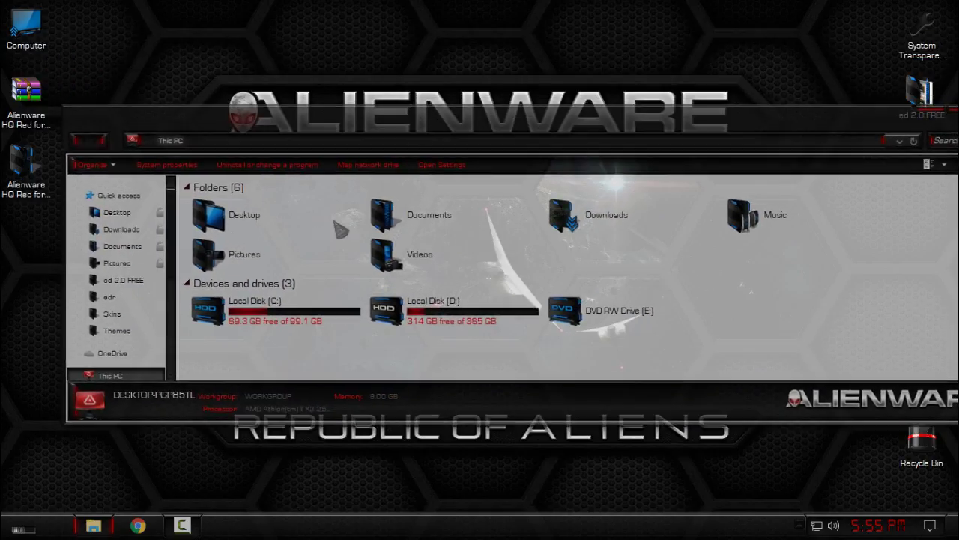
drag(507, 126, 465, 9)
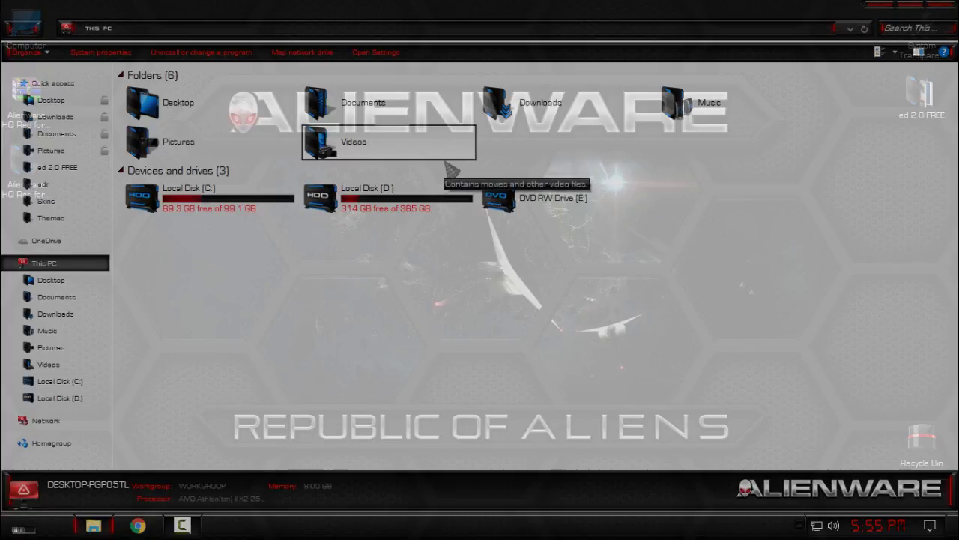
drag(334, 10, 336, 33)
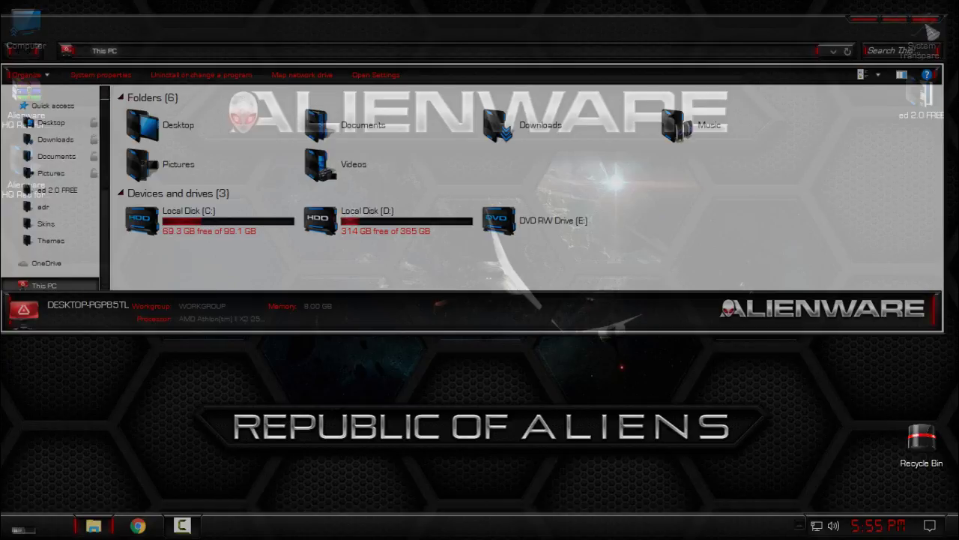
Close the This PC window and dismiss the desktop context menu
click(928, 28)
right_click(279, 136)
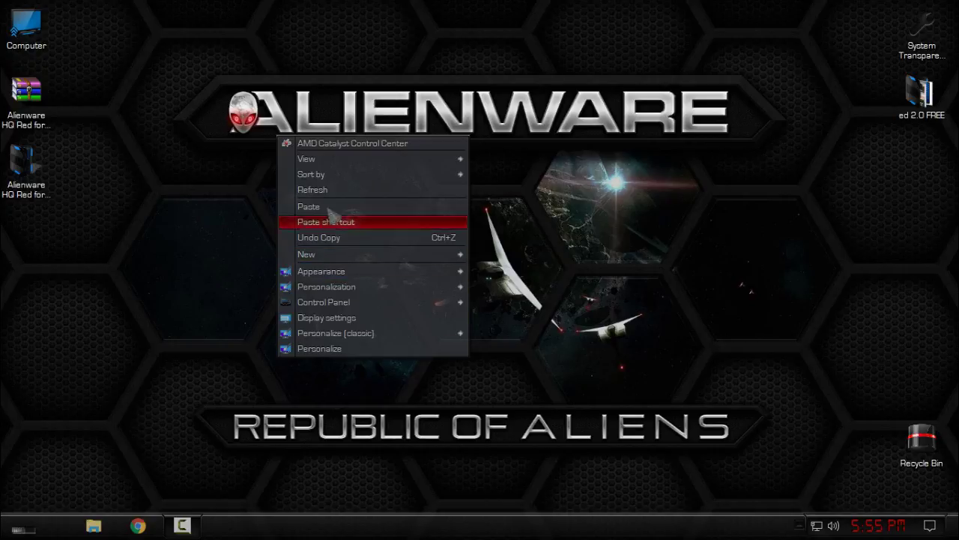
right_click(243, 294)
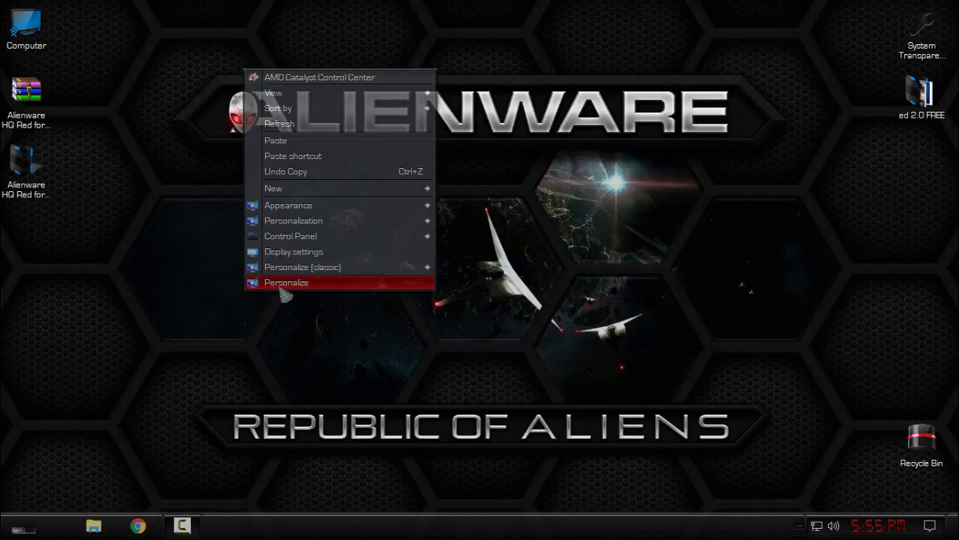
click(322, 345)
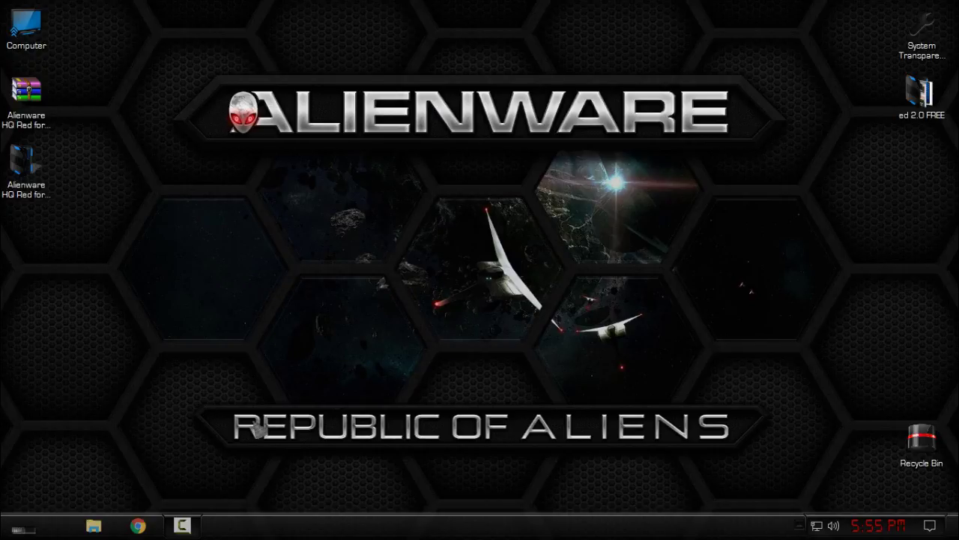